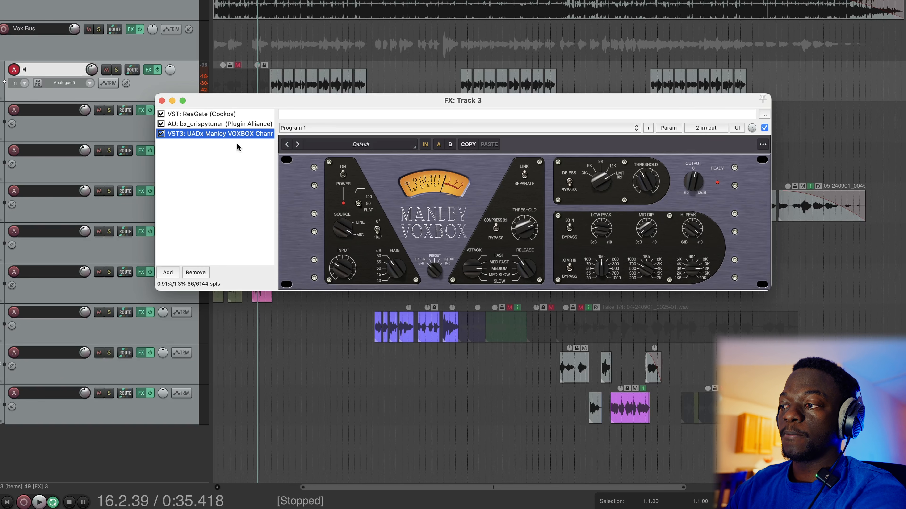
Close the Track 3 effects window and open the effects chain of the Vox Bus folder track.
left_click(161, 101)
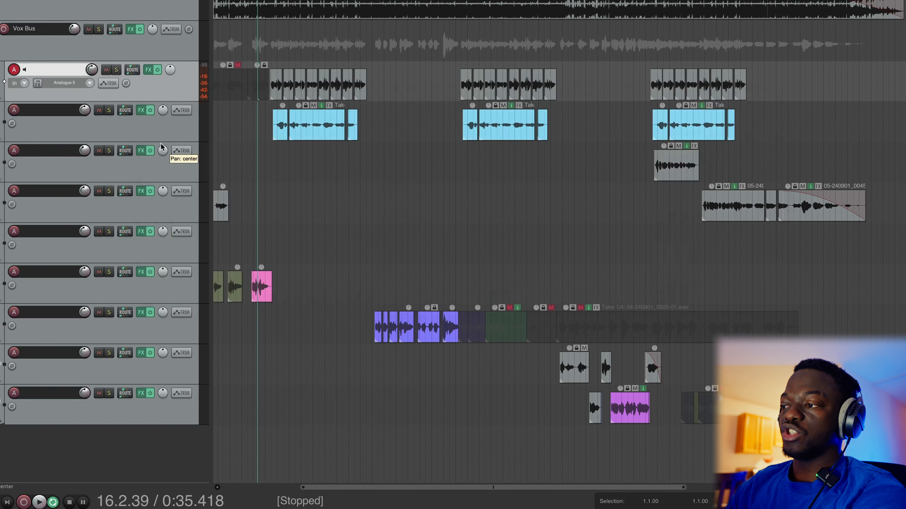
left_click(164, 138)
left_click(157, 164)
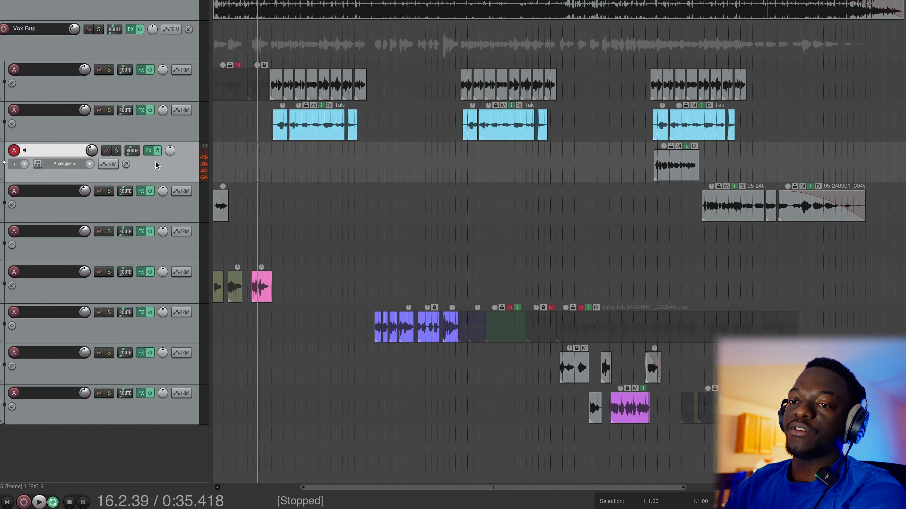
left_click(157, 53)
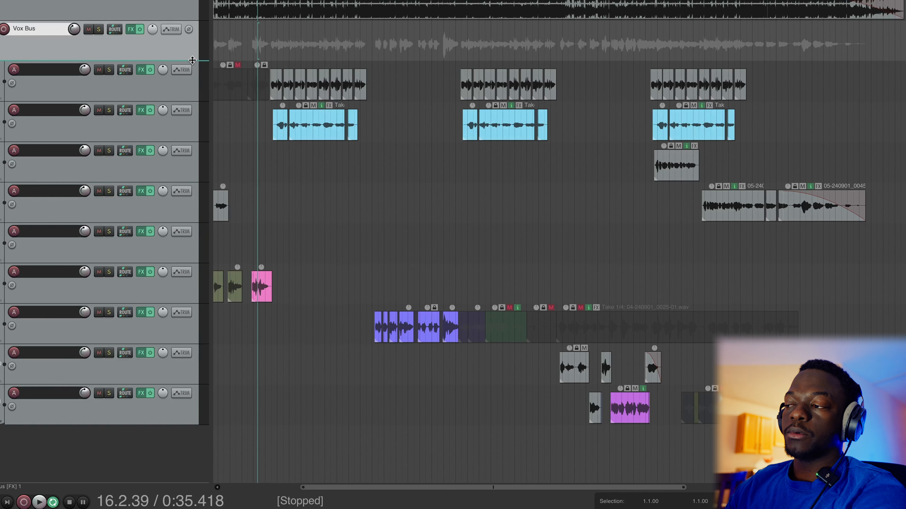
left_click(129, 30)
left_click_drag(285, 200, 285, 161)
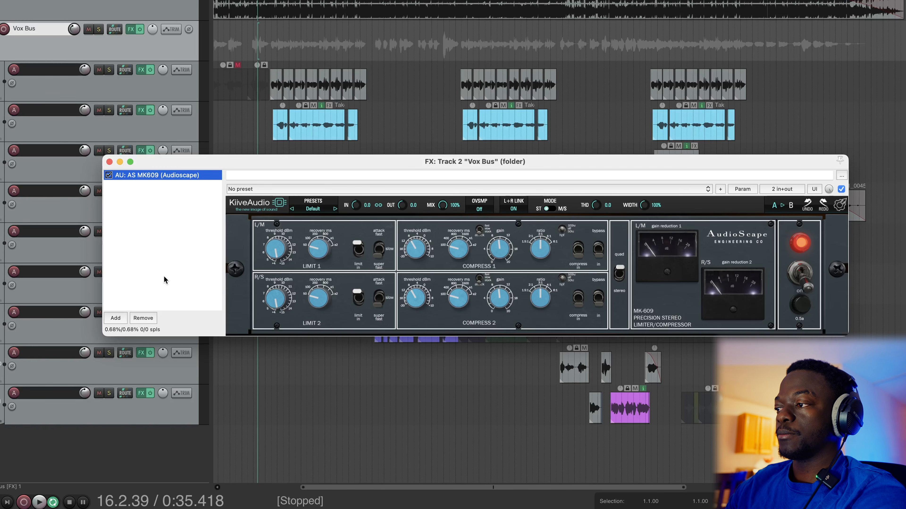
Play the vocals with the AS MK609 compressor active and bypassed to compare, leaving it enabled.
key("space")
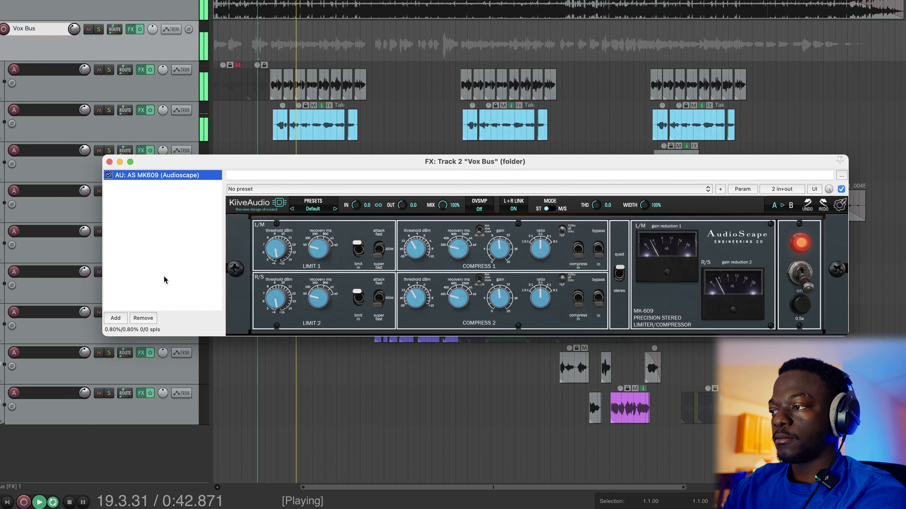
key("space")
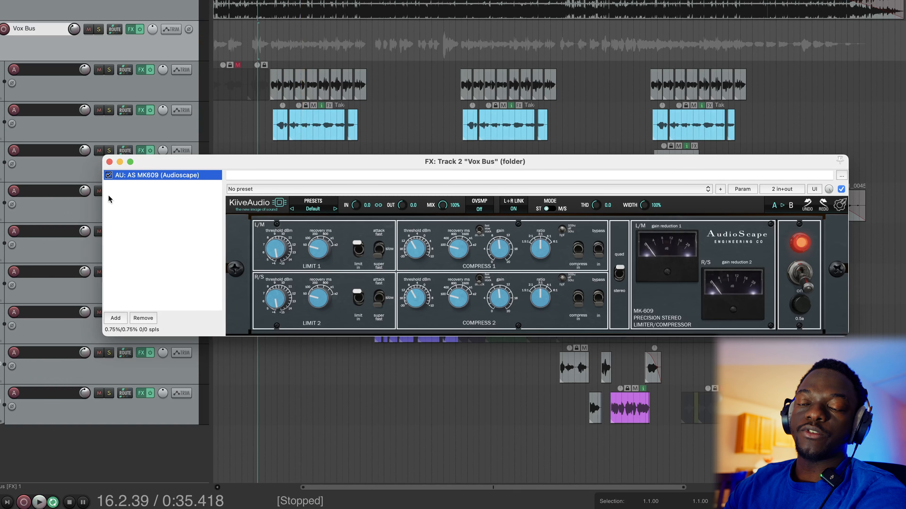
left_click(109, 175)
key("space")
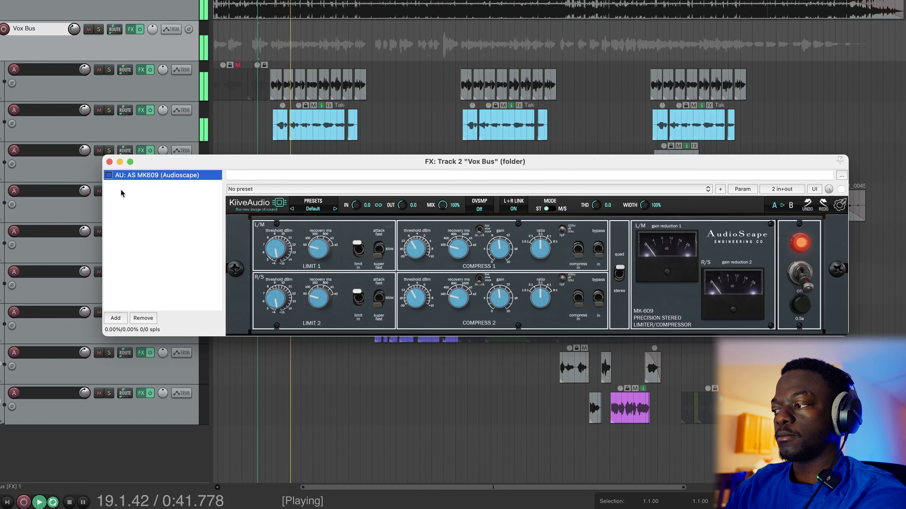
left_click(109, 175)
key("space")
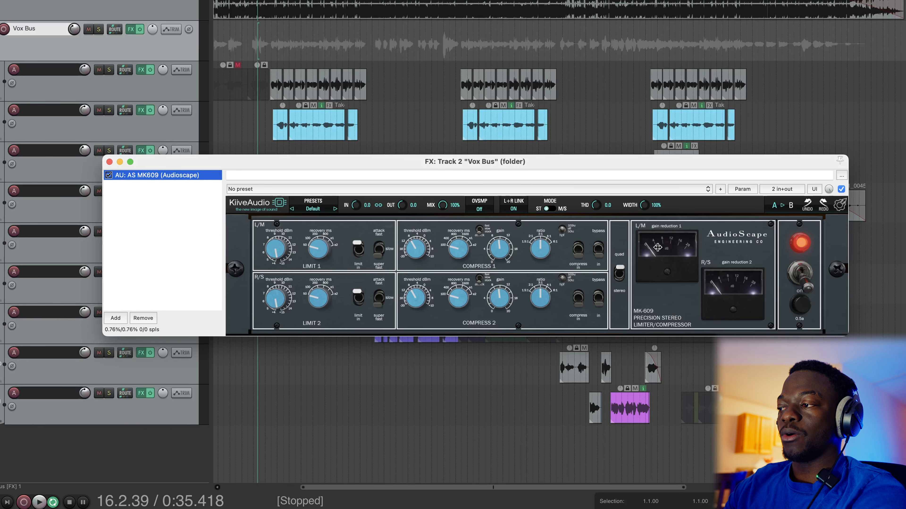
Move the edit cursor to about bar 17 and play the section to check the MK609's gain reduction.
left_click(273, 2)
left_click(266, 3)
key("space")
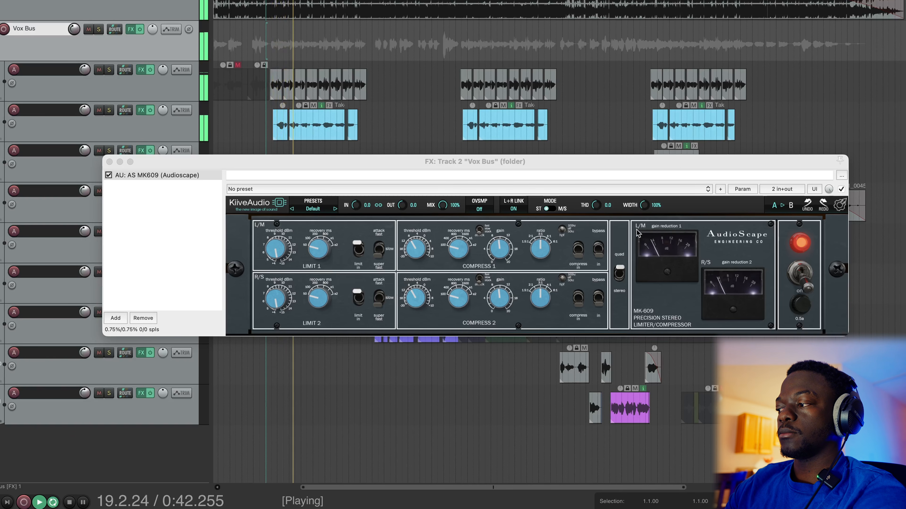
key("space")
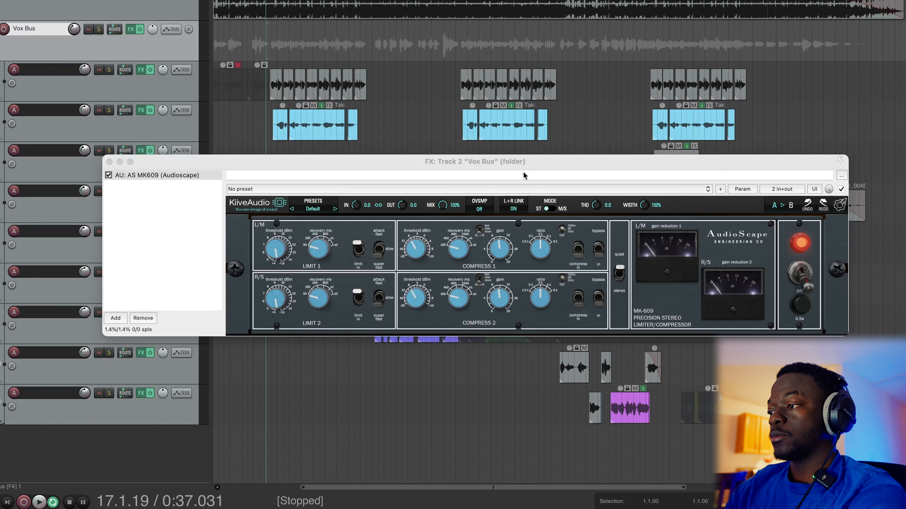
Add the AU: Filkchannel MK2 by Kiive Audio to the Vox Bus effects chain and reposition its window to show the whole strip.
left_click(109, 162)
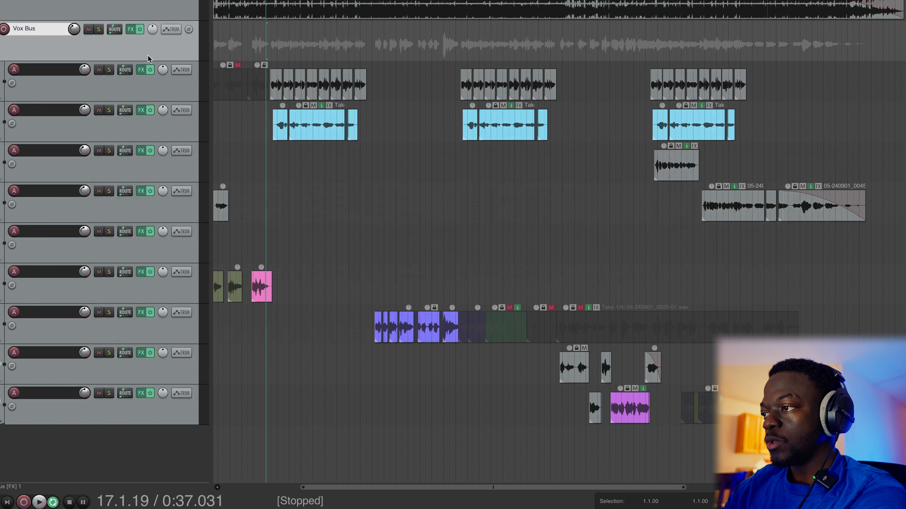
left_click(131, 30)
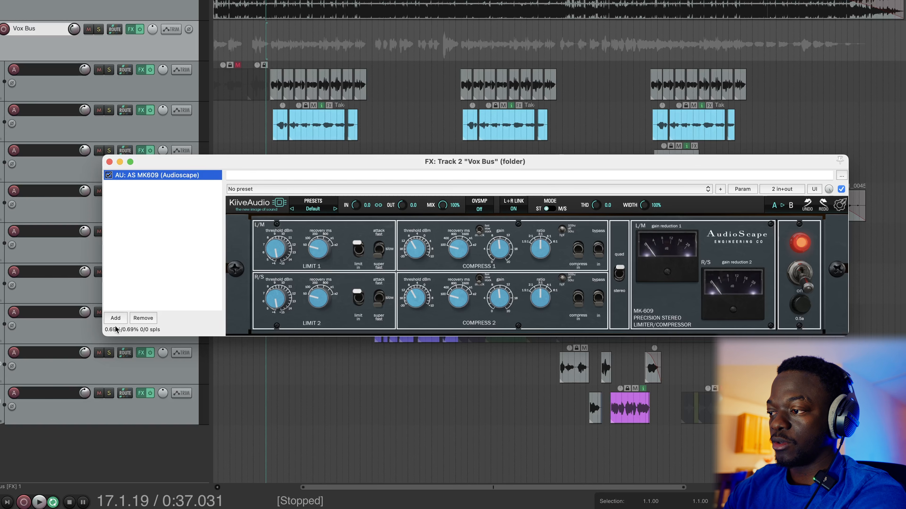
left_click(116, 318)
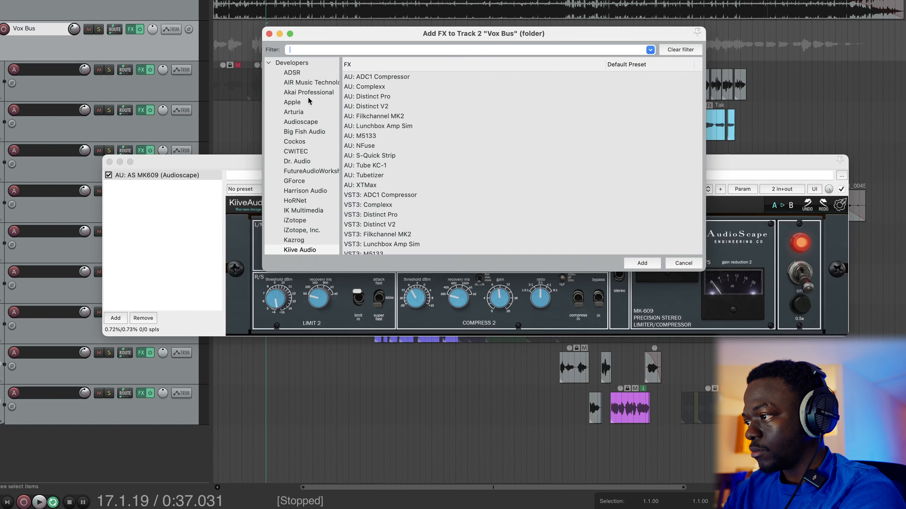
scroll(301, 211, "down", 3)
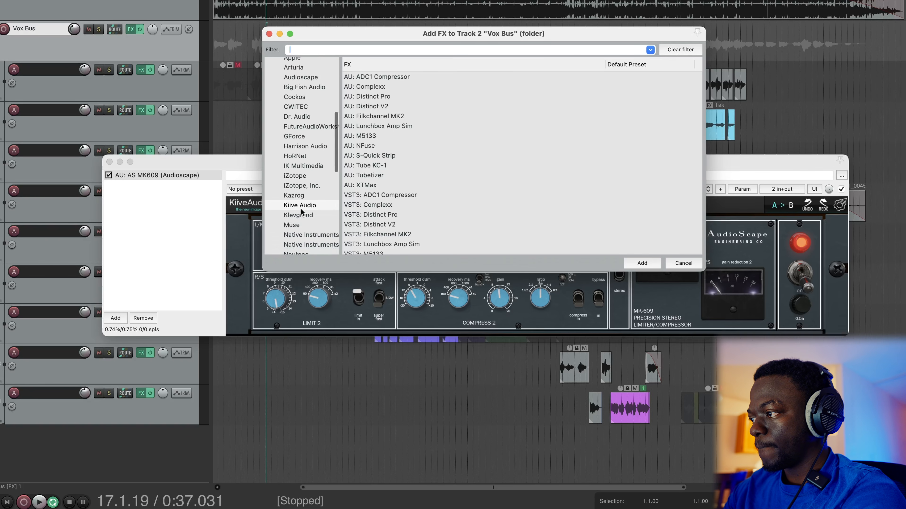
left_click(377, 117)
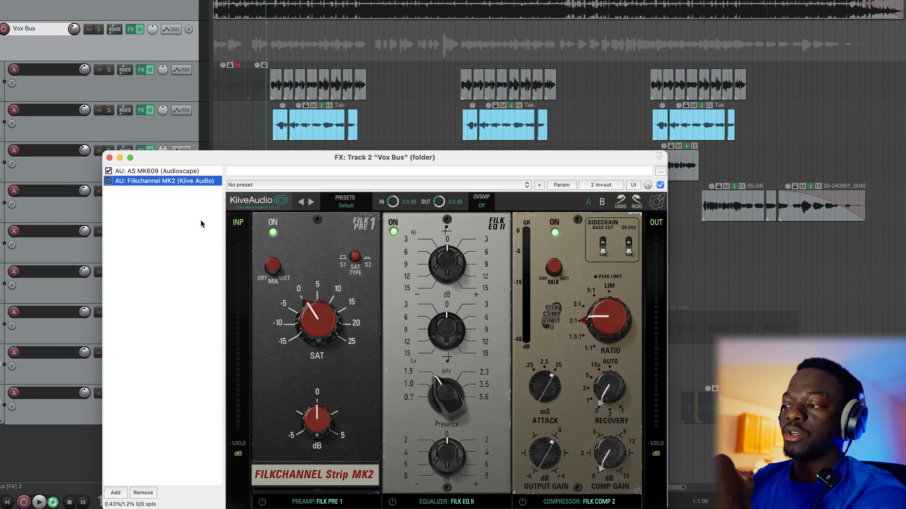
left_click_drag(322, 162, 413, 60)
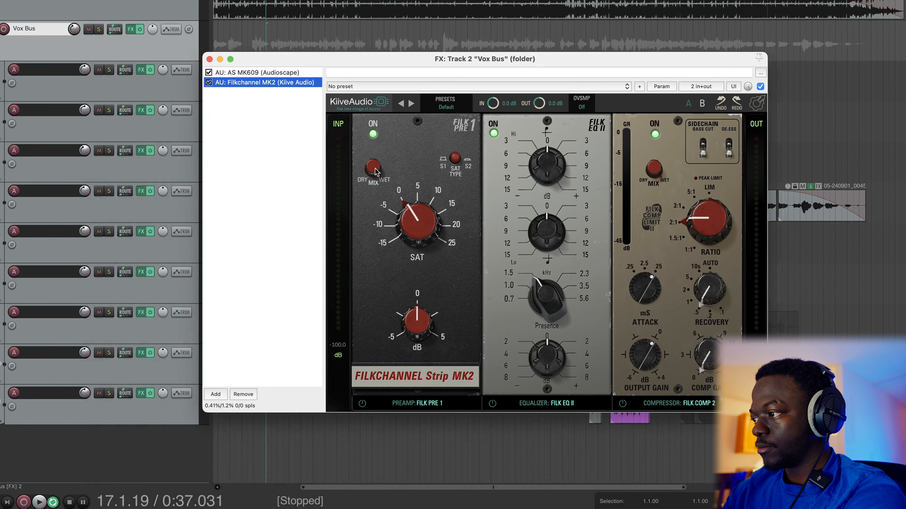
Switch off the Filkchannel MK2's preamp and compressor sections and start playback, keeping only the equalizer active.
left_click(374, 135)
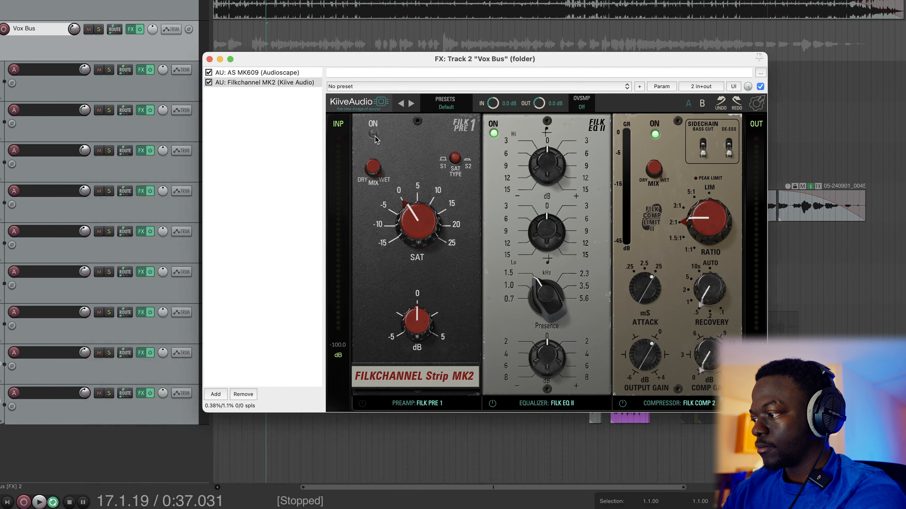
key("space")
left_click(655, 134)
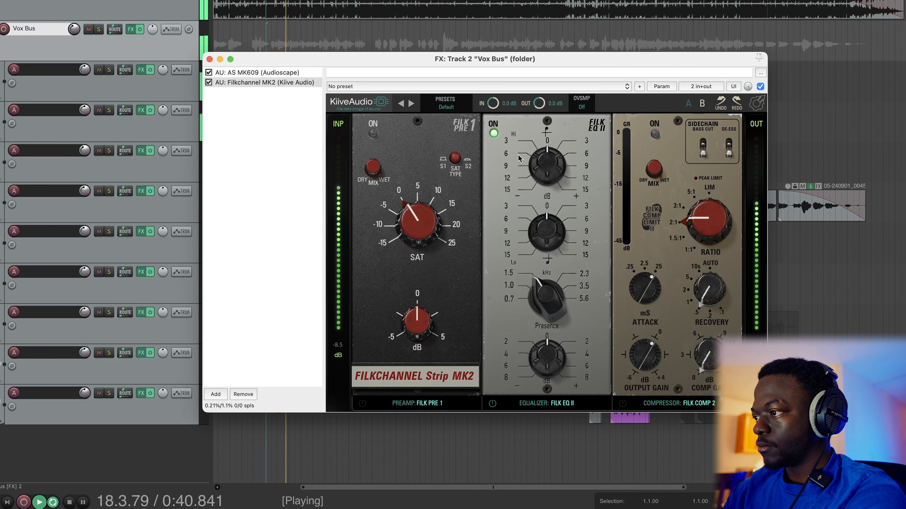
Try different Hi band boosts on the FILK EQ II during playback, compare against bypass, and reset the band to 0 dB.
left_click_drag(555, 169, 547, 164)
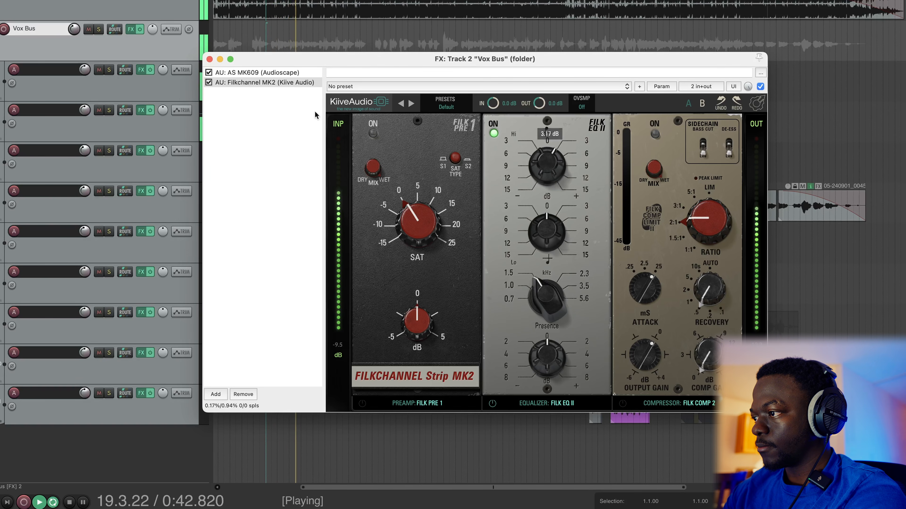
left_click(209, 83)
left_click(209, 83)
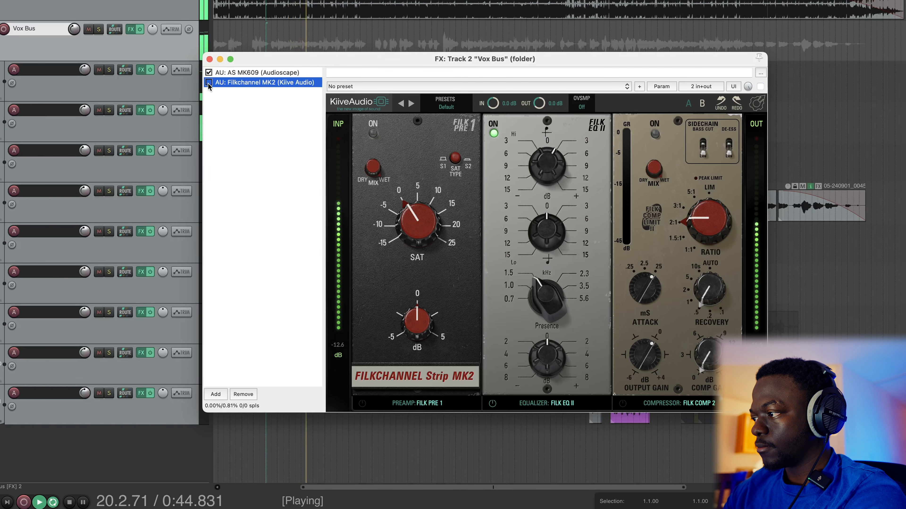
mouse_move(555, 166)
left_mouse_down()
mouse_move(553, 147)
mouse_move(539, 157)
left_mouse_up()
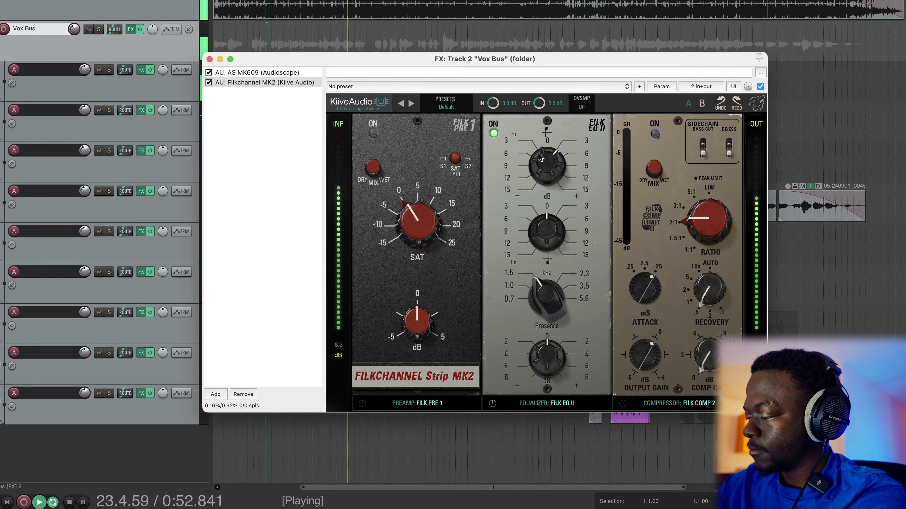
left_click_drag(546, 155, 548, 176)
key("space")
double_click(548, 176)
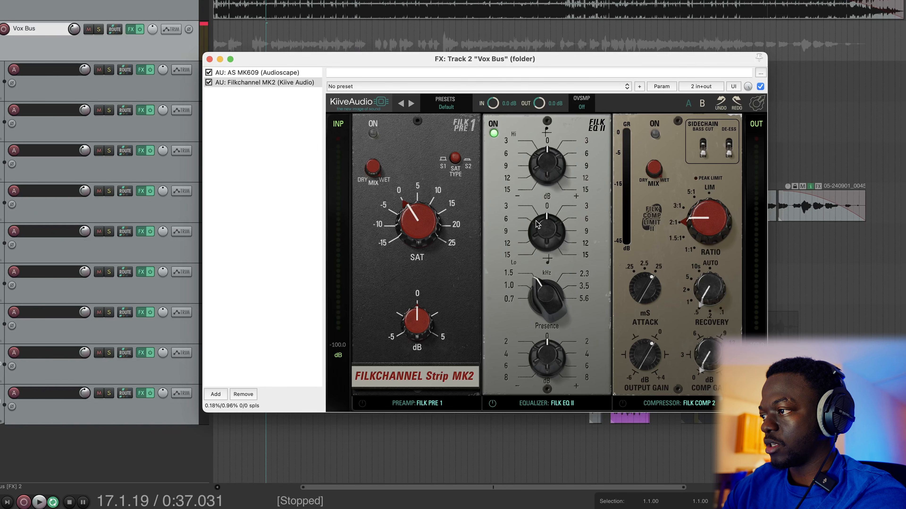
Boost the FILK EQ II low band to about 9.2 dB and set its presence frequency to 2.3 kHz while the vocals play.
key("space")
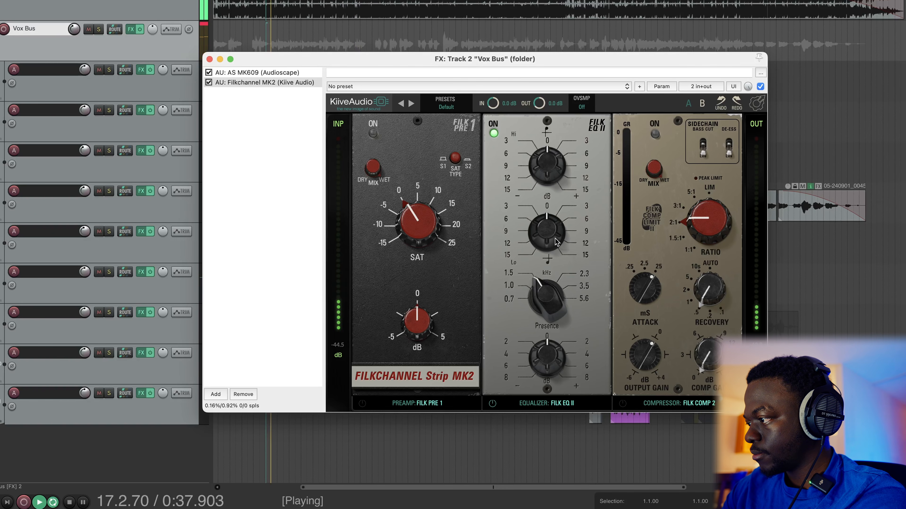
left_click_drag(564, 245, 542, 211)
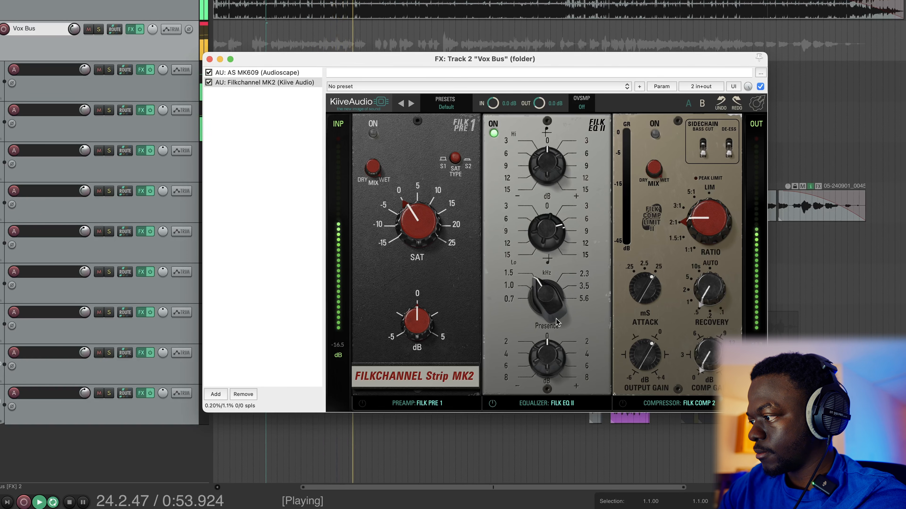
left_click_drag(552, 310, 556, 269)
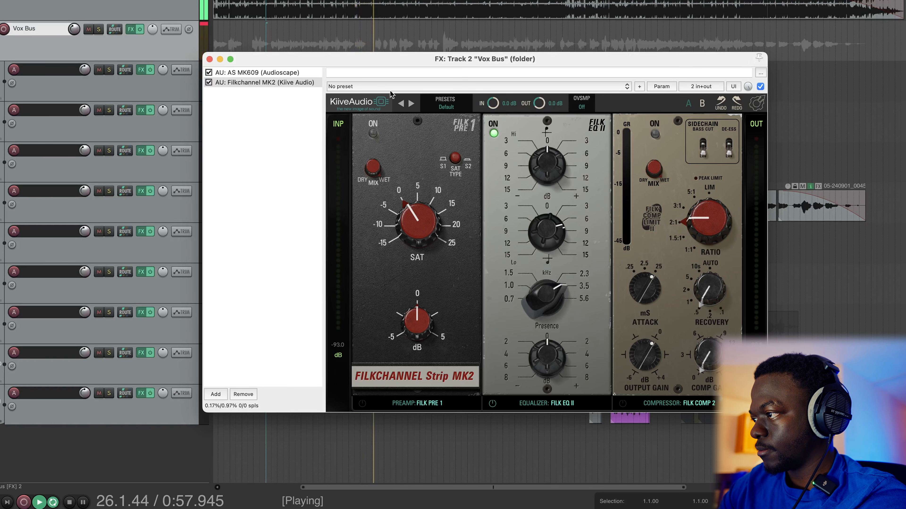
left_click_drag(548, 290, 547, 308)
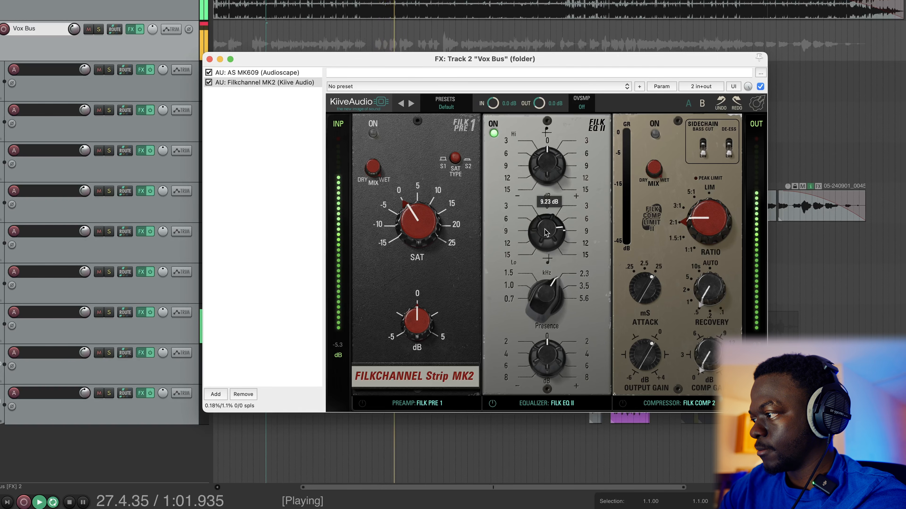
key("space")
Boost the FILK EQ II presence band by about 2 dB and compare the vocals with the Filkchannel MK2 bypassed and active.
key("space")
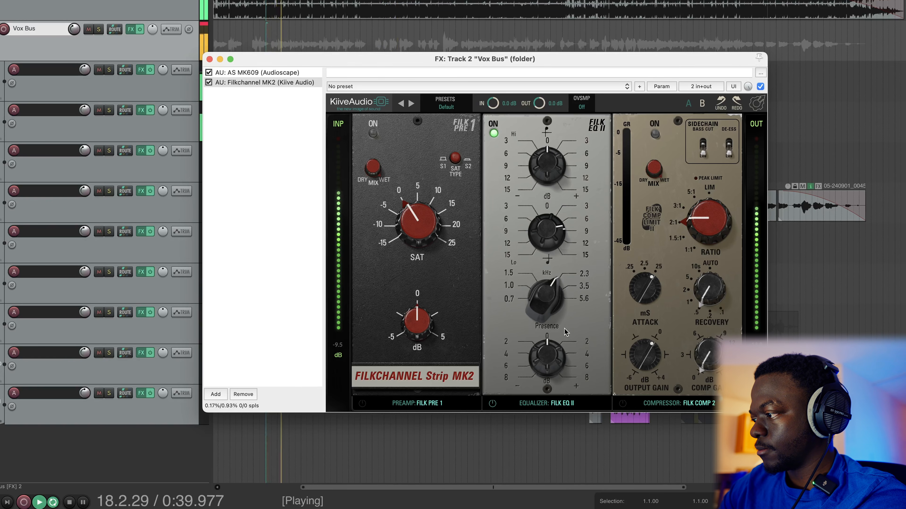
left_click_drag(549, 362, 545, 344)
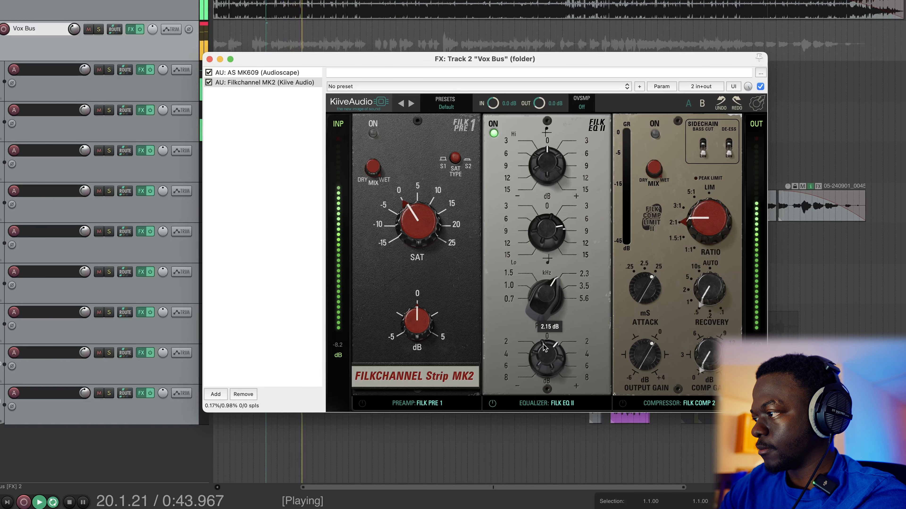
left_click_drag(544, 344, 544, 347)
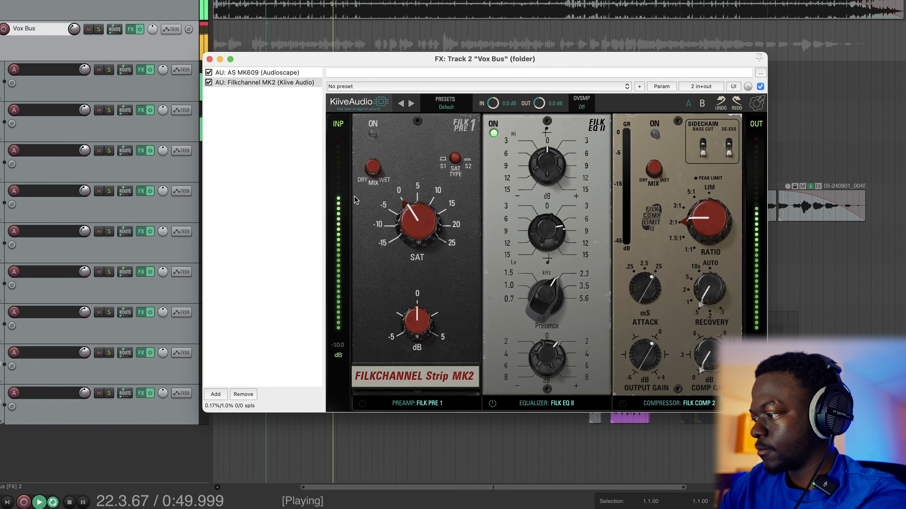
left_click(208, 83)
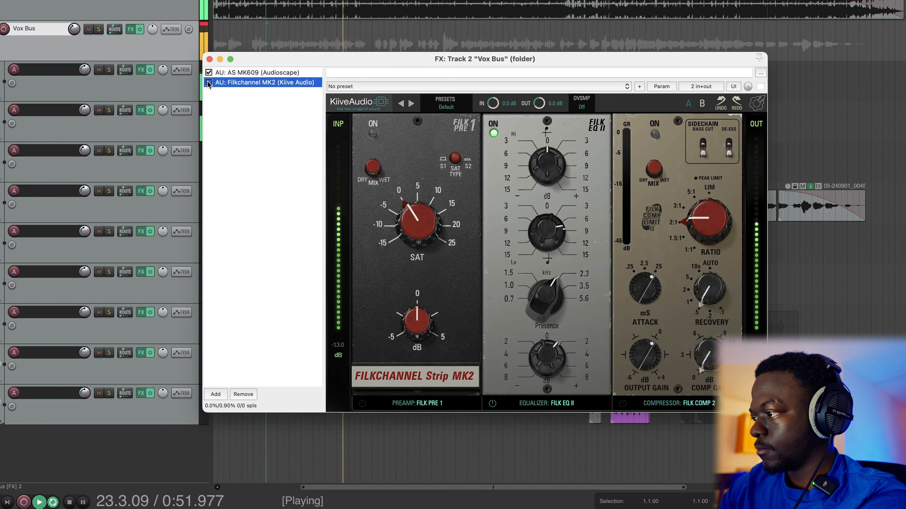
left_click(208, 83)
key("space")
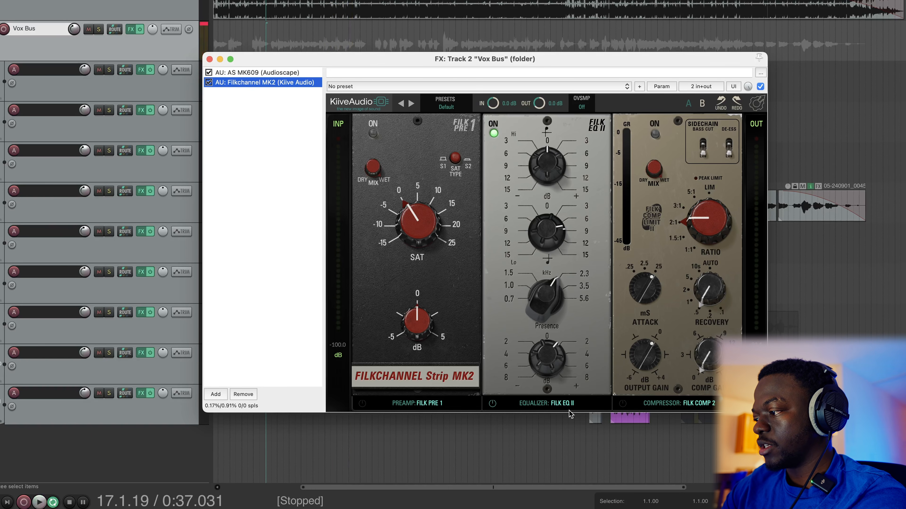
Switch the Filkchannel MK2's equalizer model to FILK EQ III and boost its 15 kHz band while listening to the vocals.
left_click(564, 404)
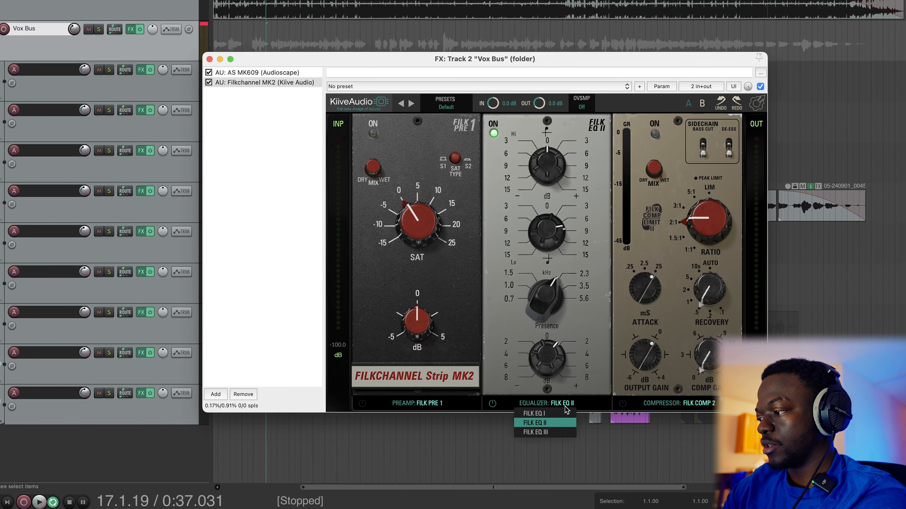
left_click(550, 432)
key("space")
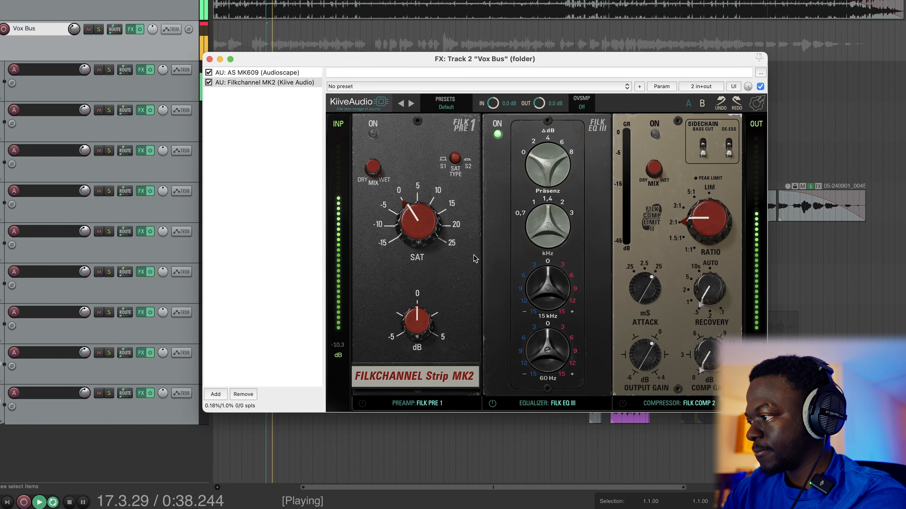
left_click_drag(551, 289, 553, 273)
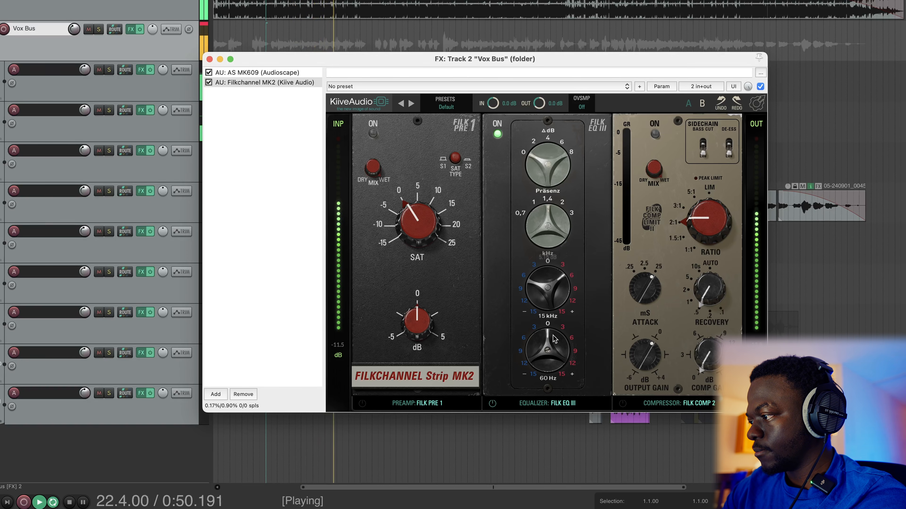
mouse_move(553, 294)
left_mouse_down()
mouse_move(553, 278)
mouse_move(548, 290)
left_mouse_up()
key("space")
key("space")
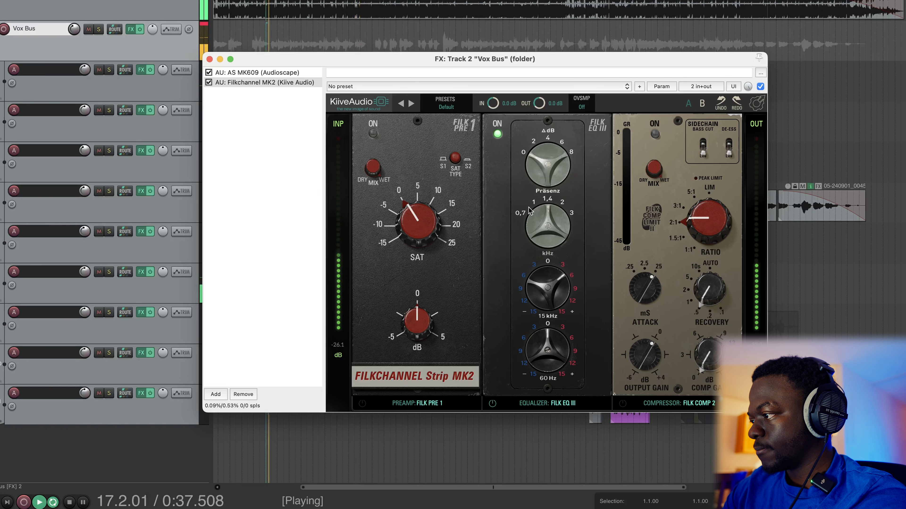
Adjust the FILK EQ III presence frequency and gain during playback, and compare the vocals with the equalizer section off and on.
left_click_drag(542, 213, 541, 204)
left_click_drag(548, 157, 549, 121)
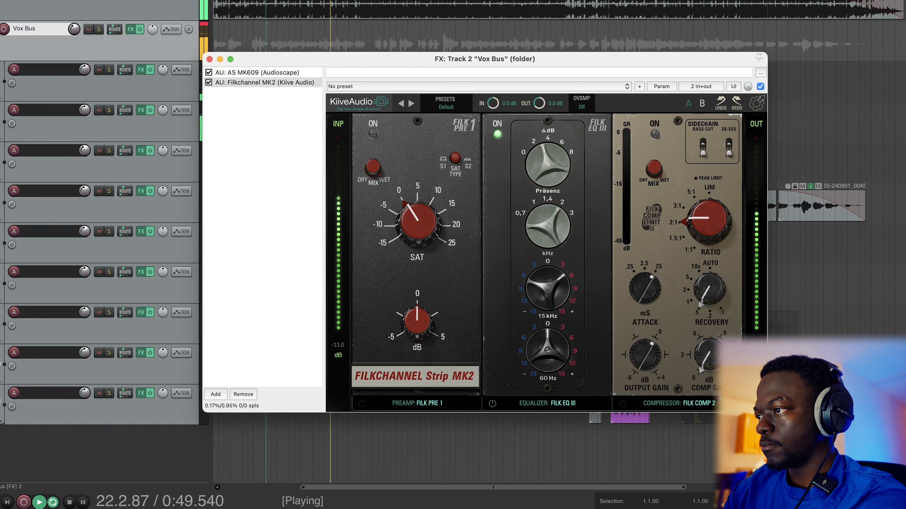
left_click(89, 0)
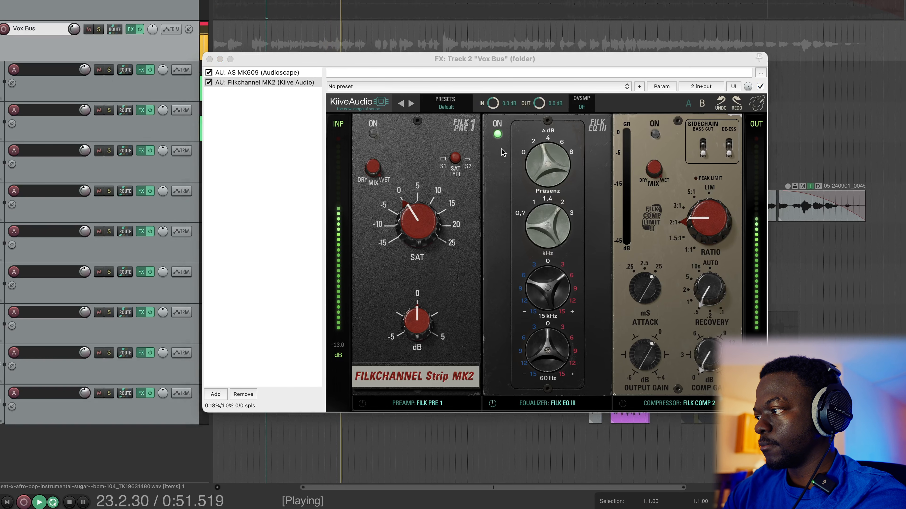
left_click(497, 135)
left_click(499, 137)
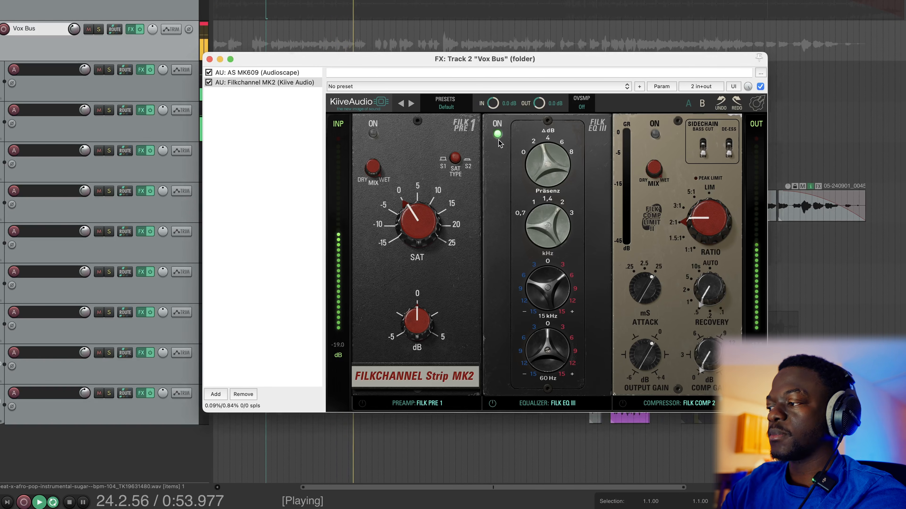
key("space")
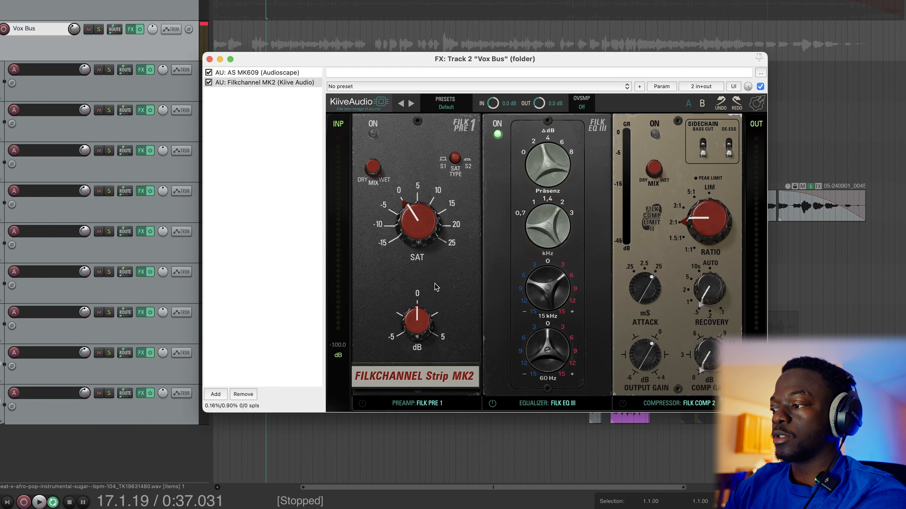
Switch the Filkchannel MK2's preamp model to FILK PRE 2, enable the preamp section, and start playback.
left_click(431, 403)
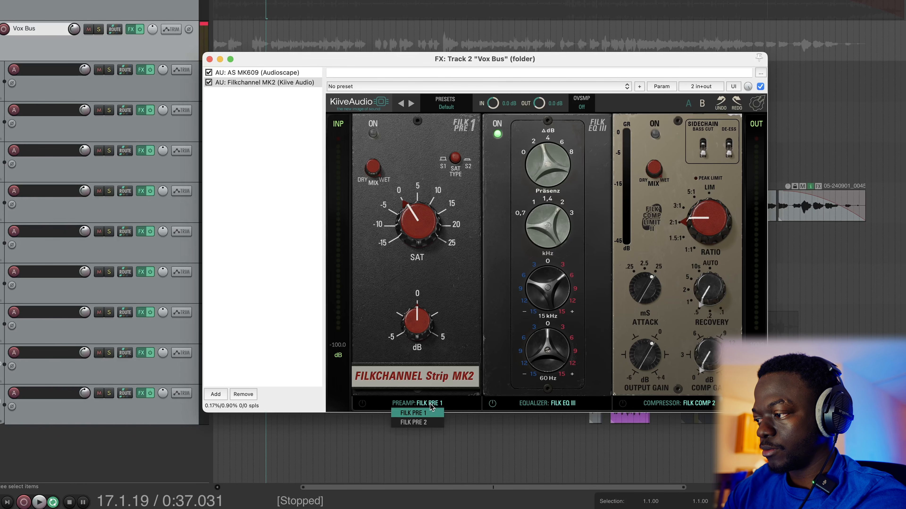
left_click(421, 423)
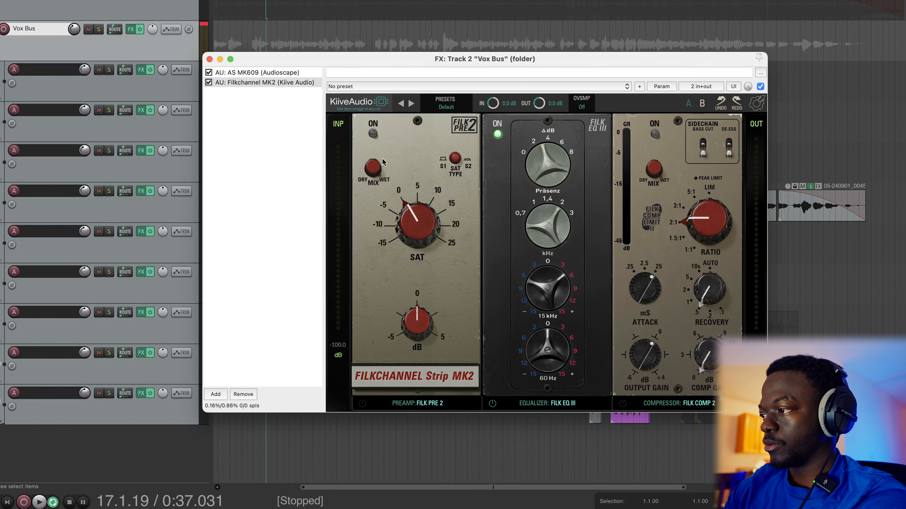
left_click(373, 134)
key("space")
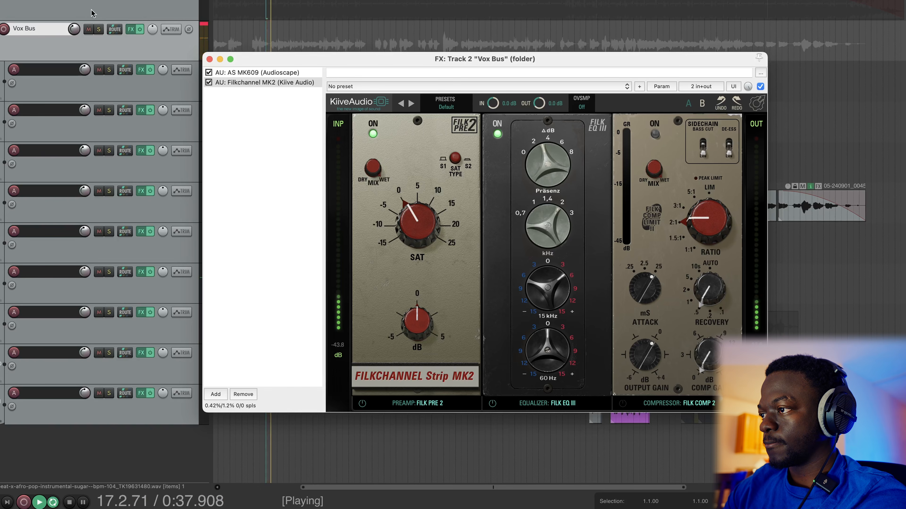
Raise the FILK PRE 2 saturation to about 7.63 and lower the preamp's output level slightly while the vocals play.
left_click(186, 99)
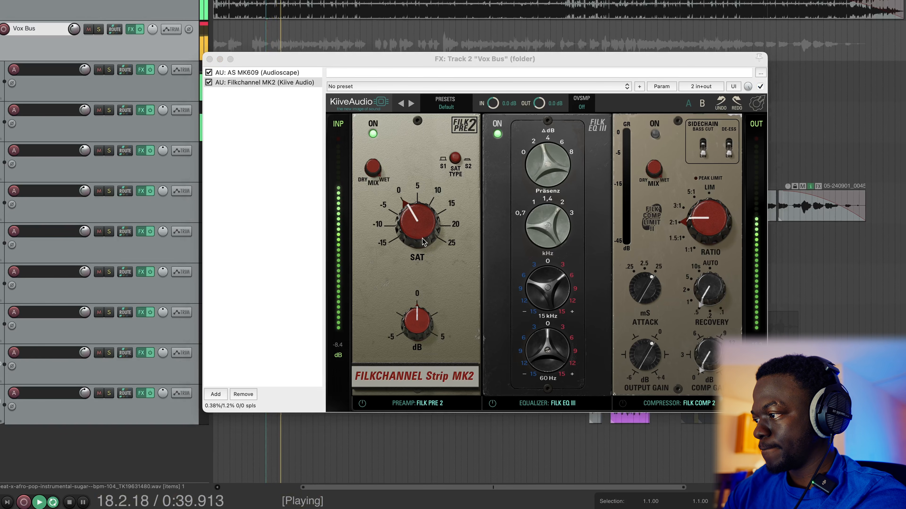
mouse_move(420, 228)
left_mouse_down()
mouse_move(414, 214)
mouse_move(419, 224)
left_mouse_up()
left_click(458, 158)
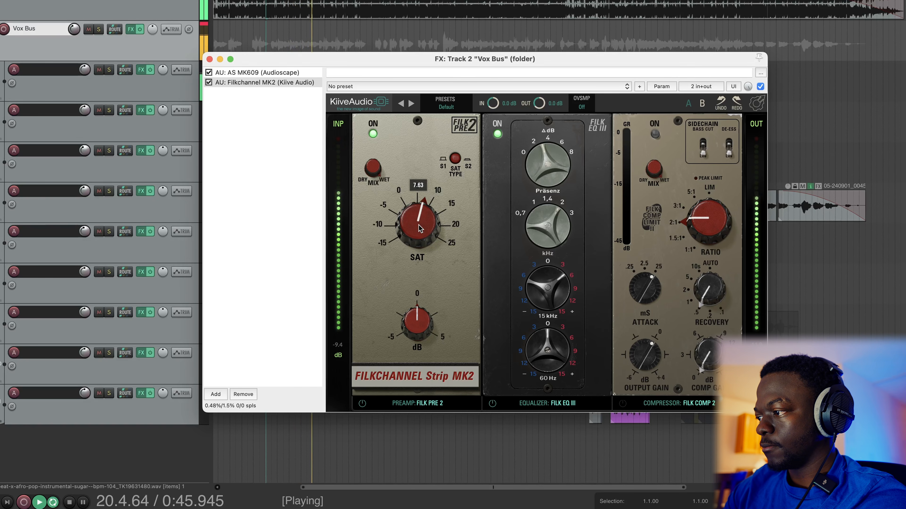
left_click_drag(416, 314, 419, 324)
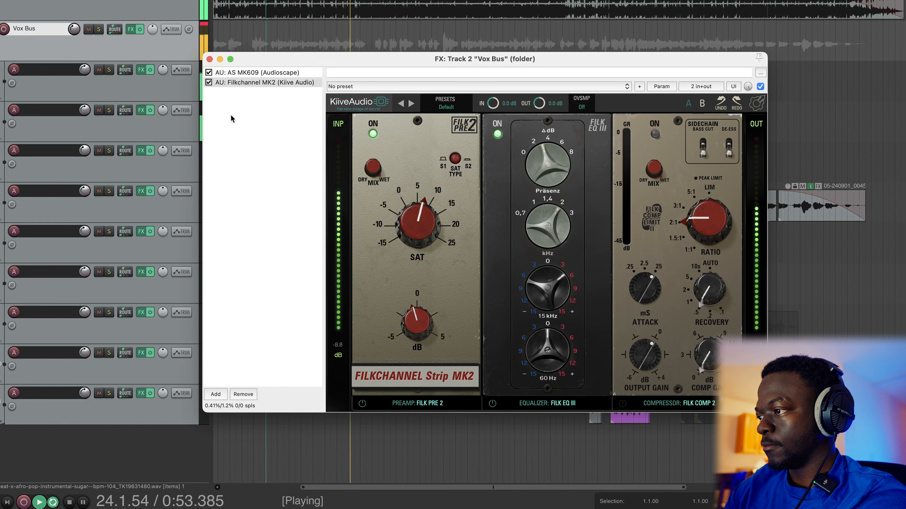
Compare the vocals with the whole Filkchannel MK2 bypassed and active, stop playback, and close the Vox Bus effects window.
left_click(208, 83)
left_click(209, 82)
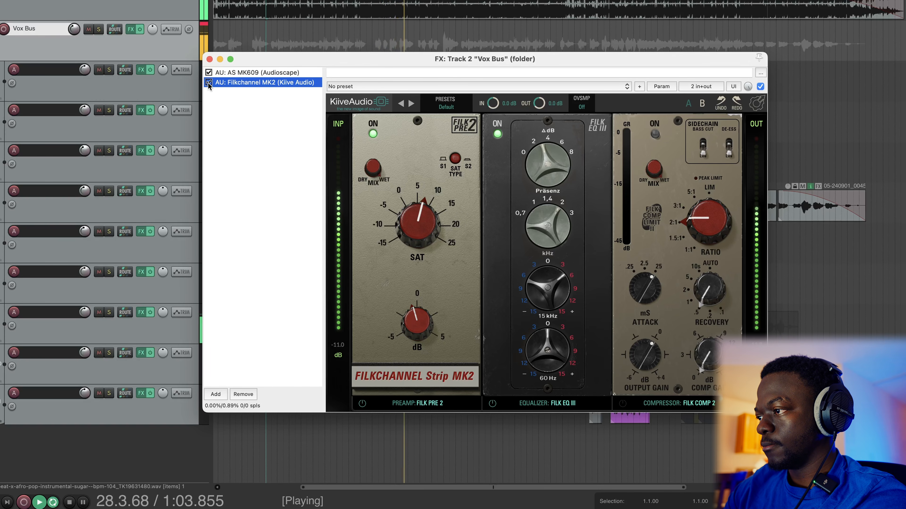
key("space")
left_click(209, 59)
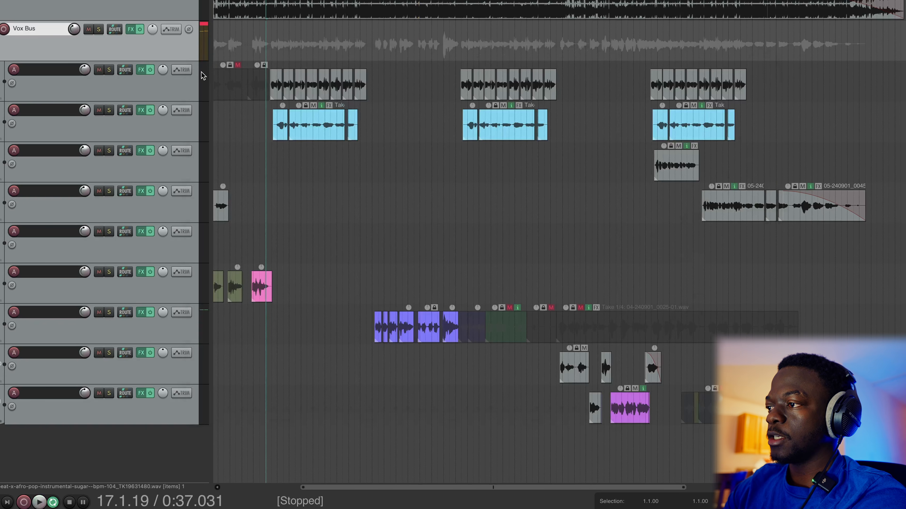
Add the VST3 TOMO Audiolabs LISA plug-in after the Filkchannel MK2 in the Vox Bus effects chain.
left_click(130, 29)
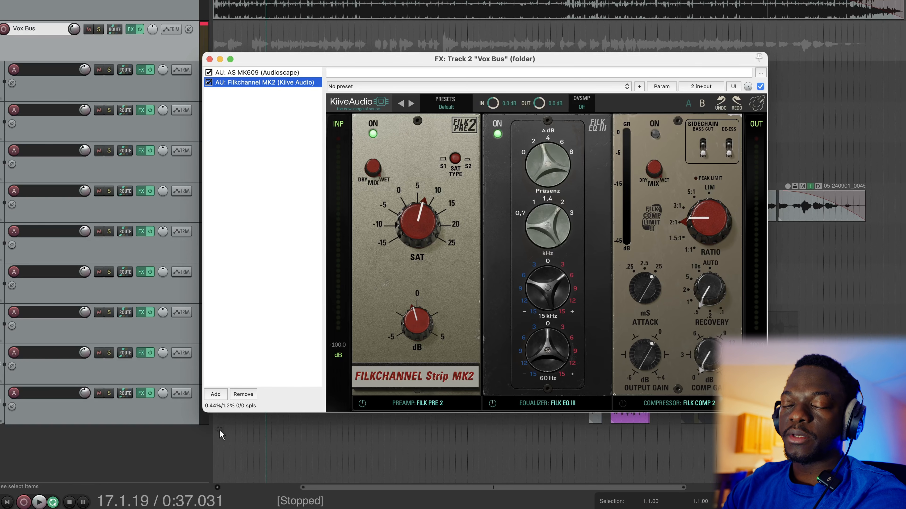
left_click(218, 398)
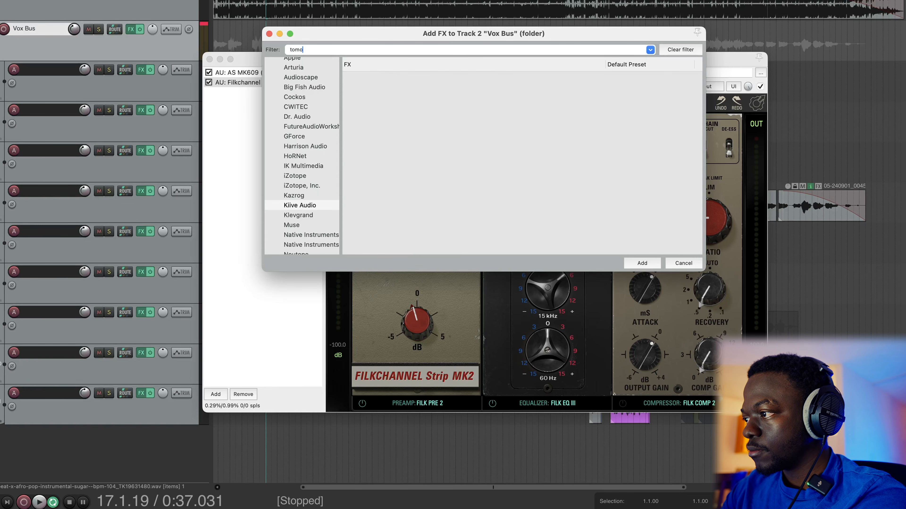
scroll(313, 122, "up", 10)
left_click(292, 63)
left_click_drag(402, 87, 245, 112)
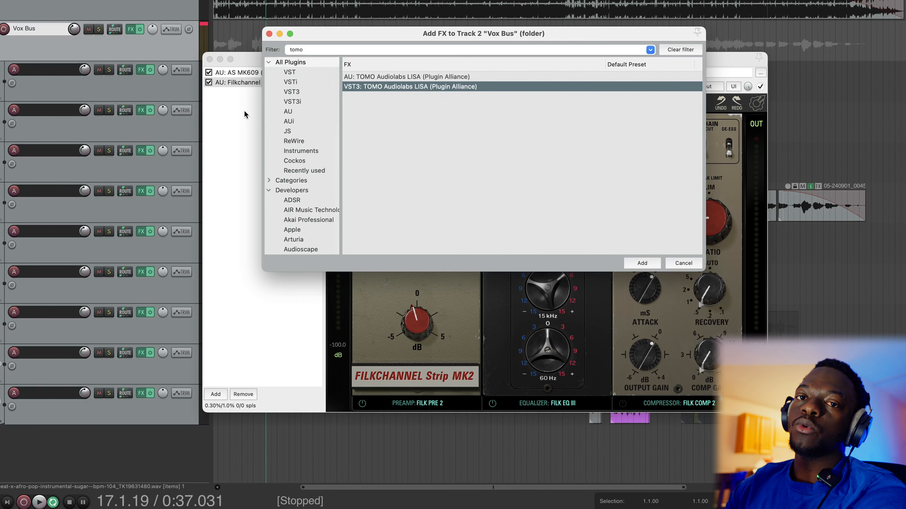
left_click_drag(244, 111, 245, 111)
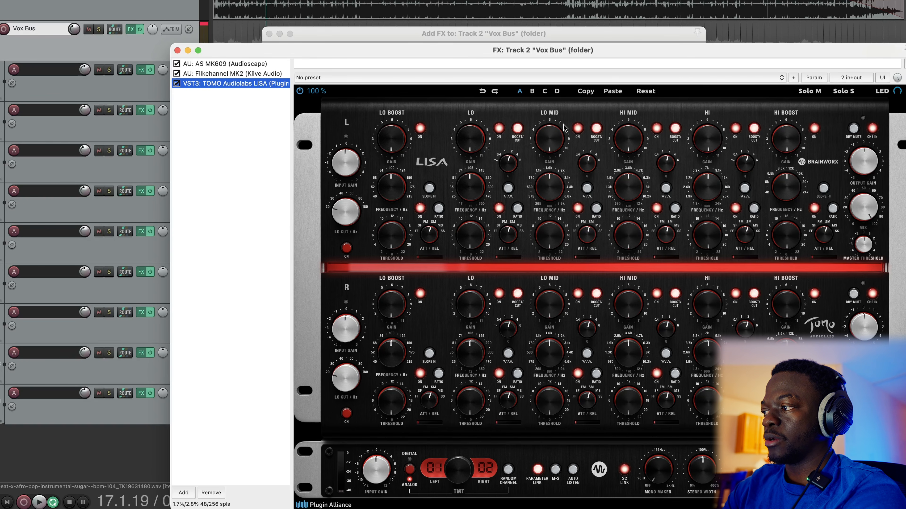
left_click_drag(527, 51, 440, 0)
Play the song and adjust the LISA's Lo Mid band threshold by ear until the dynamic EQ reacts to the vocals.
key("space")
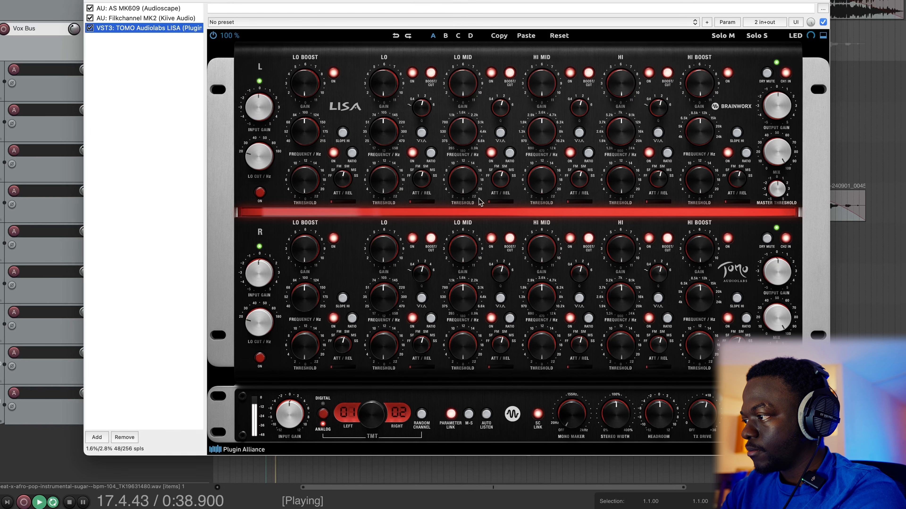
left_click(466, 175)
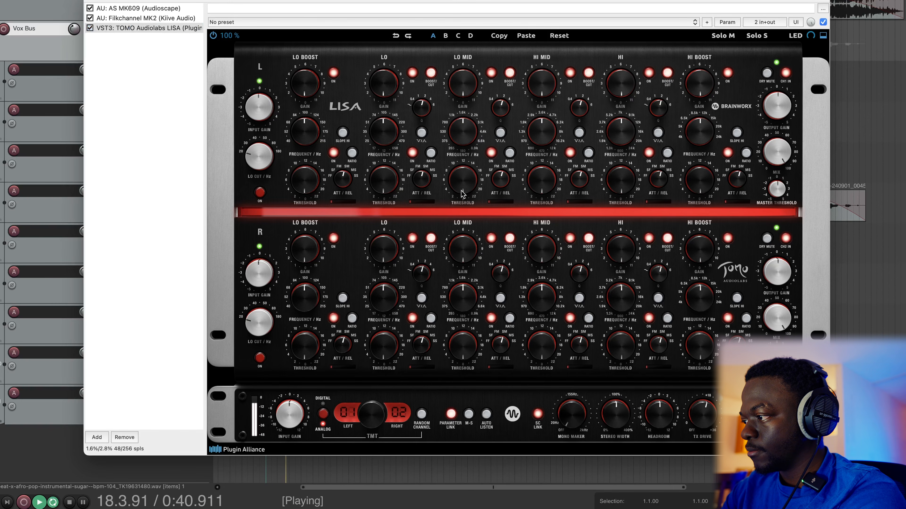
left_click_drag(463, 188, 463, 161)
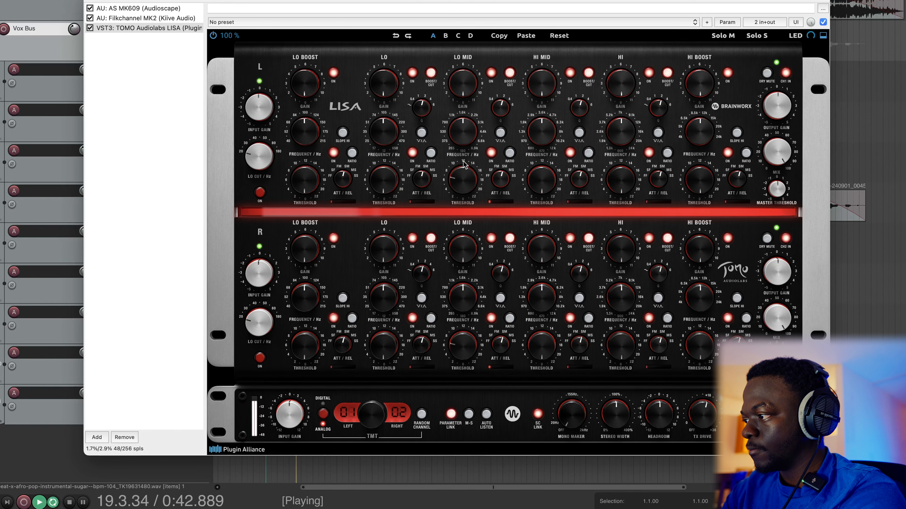
left_click_drag(463, 193, 462, 174)
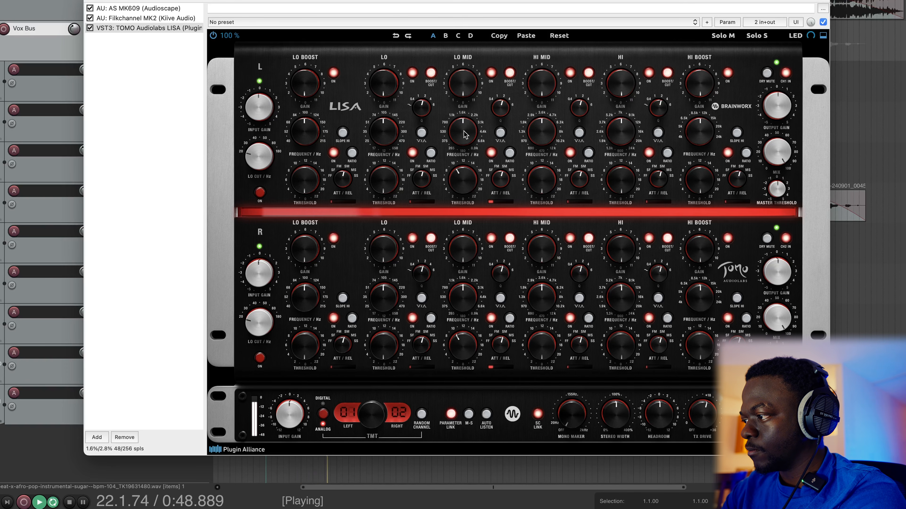
left_click_drag(470, 186, 470, 174)
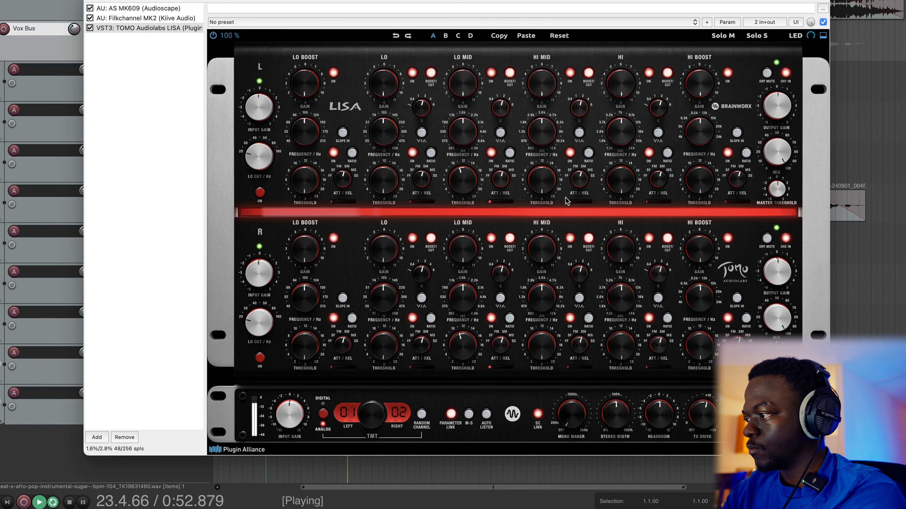
Restart playback and adjust the LISA's Hi Mid band threshold by ear.
left_click_drag(546, 186, 543, 147)
key("space")
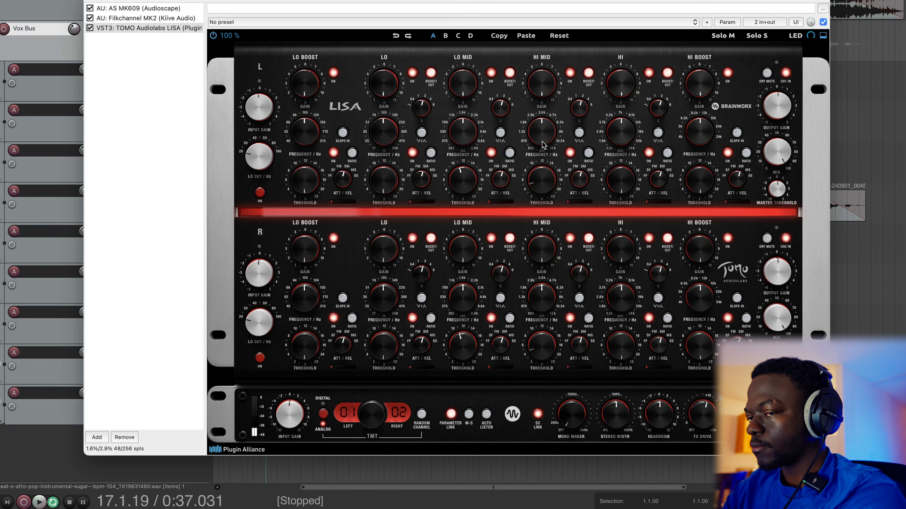
key("space")
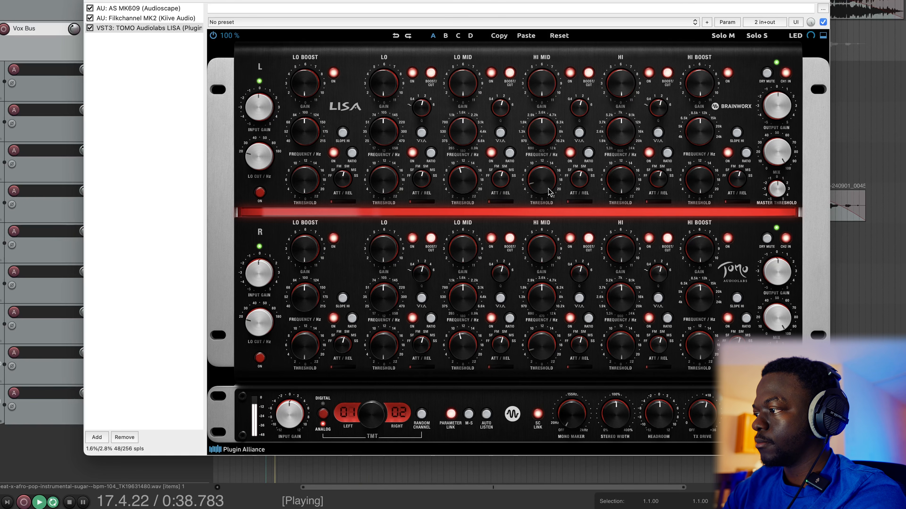
left_click_drag(547, 181, 548, 151)
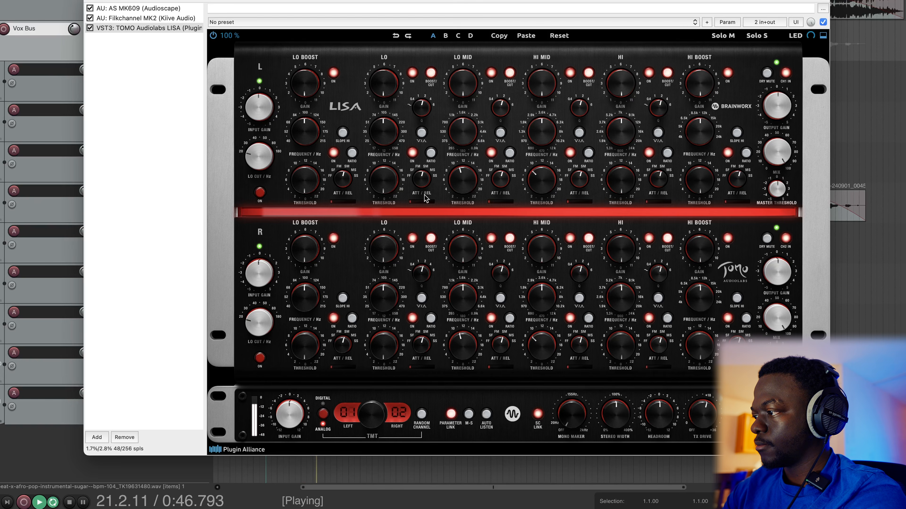
left_click_drag(545, 181, 542, 169)
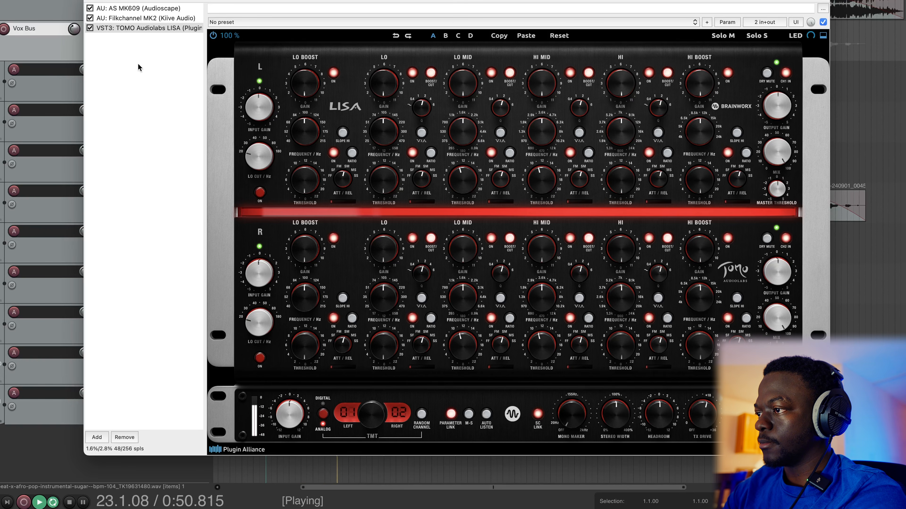
Compare the vocals with the LISA bypassed and active, then stop playback.
left_click(93, 28)
left_click(89, 28)
left_click(90, 28)
key("space")
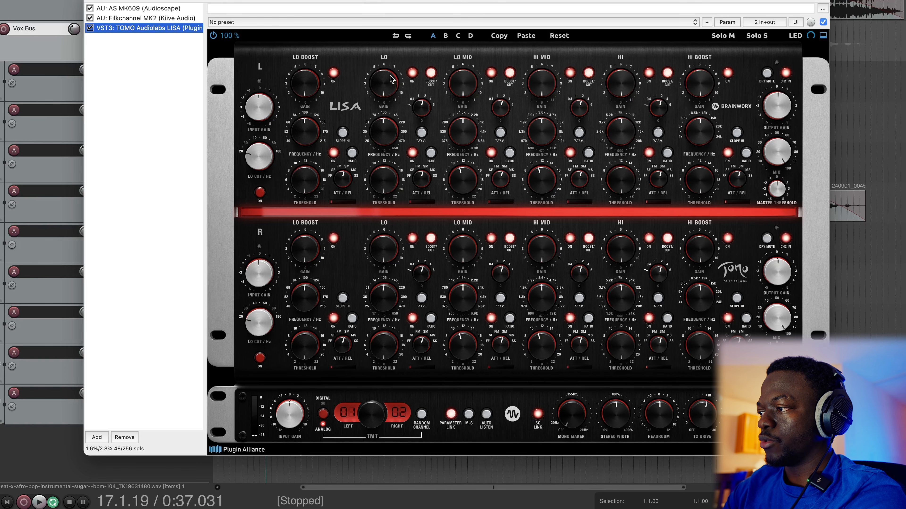
Raise the LISA's Lo band frequency, adjust that band's threshold and gain during playback, and compare the vocals with the plug-in bypassed and active.
left_click_drag(386, 128, 389, 84)
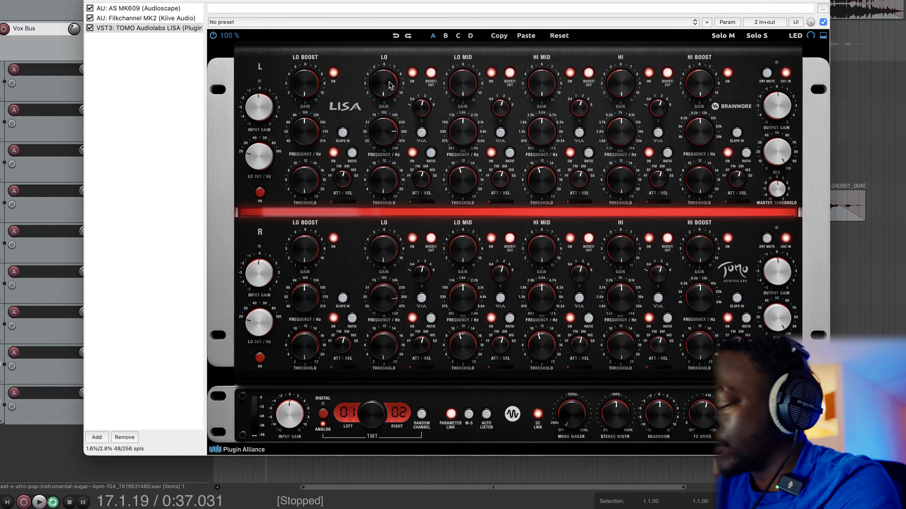
key("space")
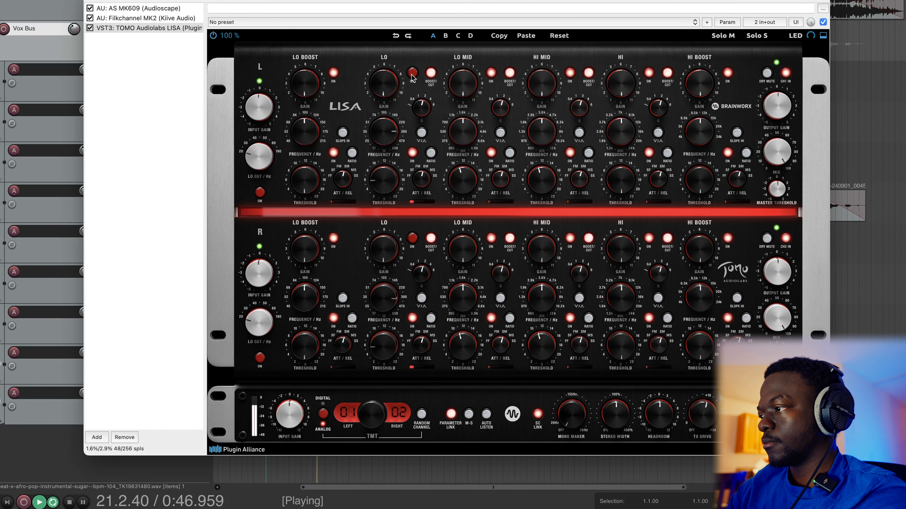
mouse_move(393, 88)
left_mouse_down()
mouse_move(391, 31)
mouse_move(375, 84)
left_mouse_up()
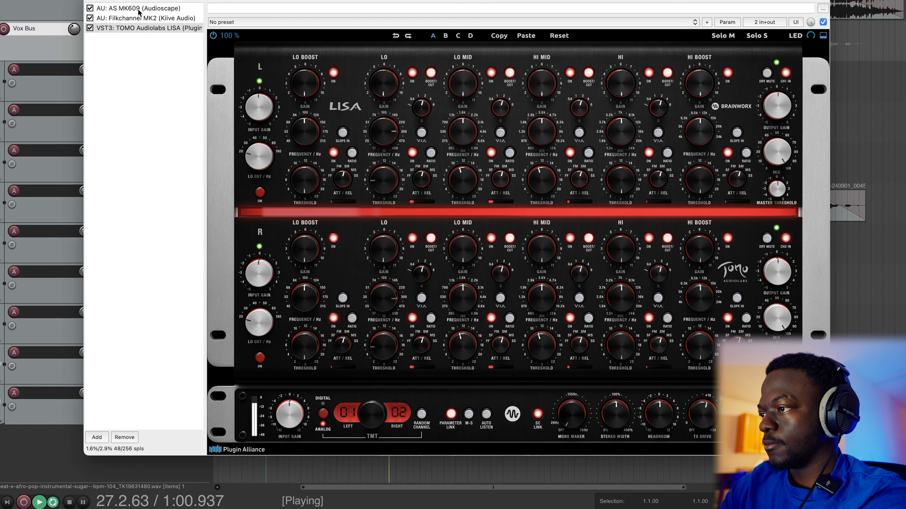
left_click(90, 29)
left_click(90, 28)
key("space")
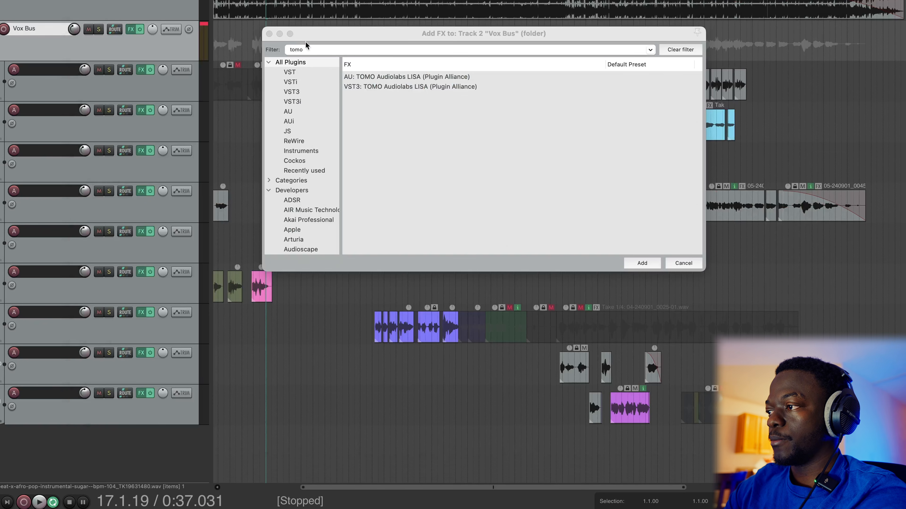
Create a new track below the vocal tracks and route a post-fader send to it from the Vox Bus at +0.00 dB.
left_click(269, 34)
double_click(141, 439)
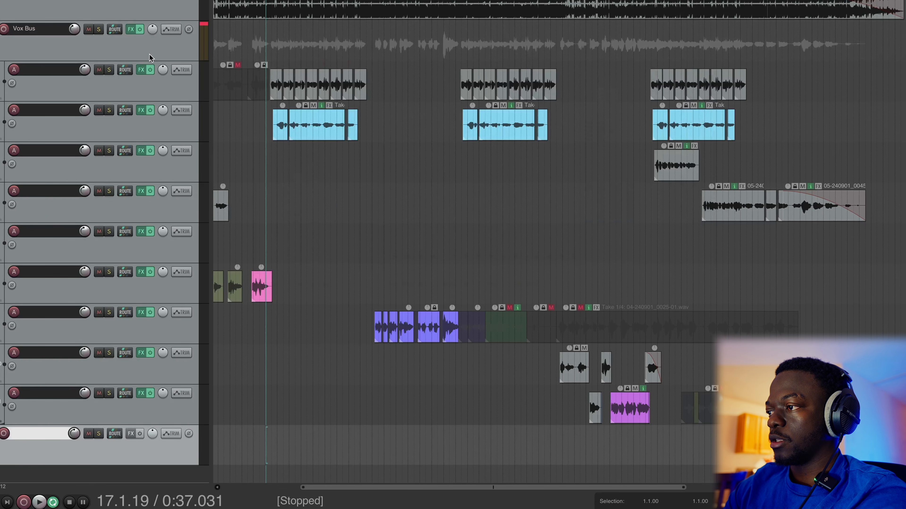
left_click_drag(144, 47, 125, 442)
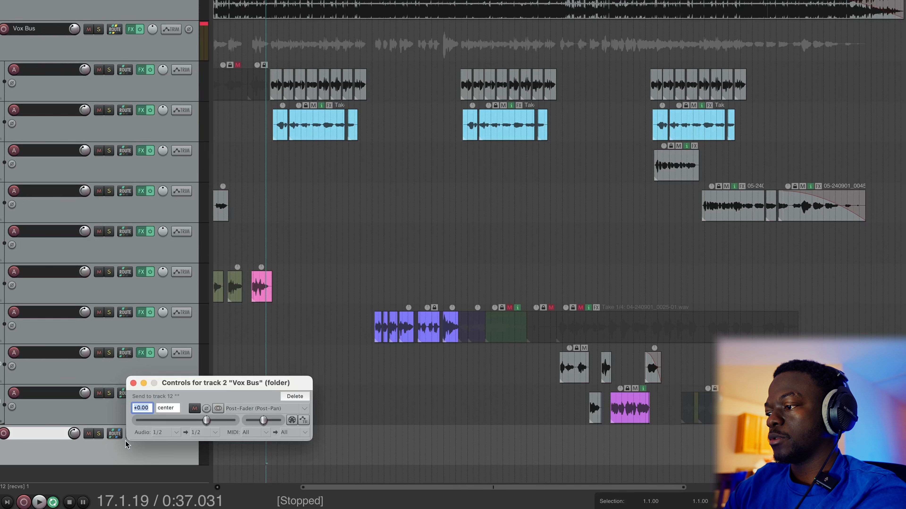
left_click(133, 383)
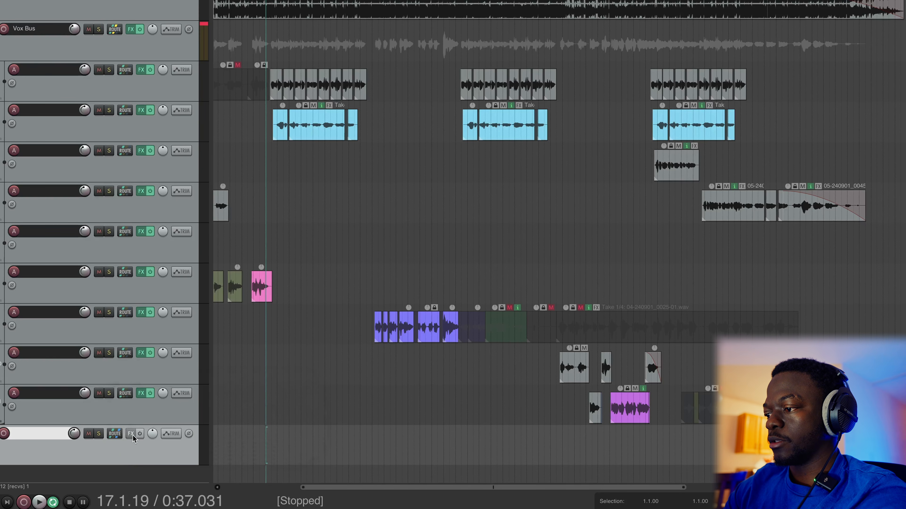
Add the VST3 XL305R (Audioscape) reverb to the new track below the vocal tracks.
left_click(131, 434)
scroll(309, 156, "down", 1)
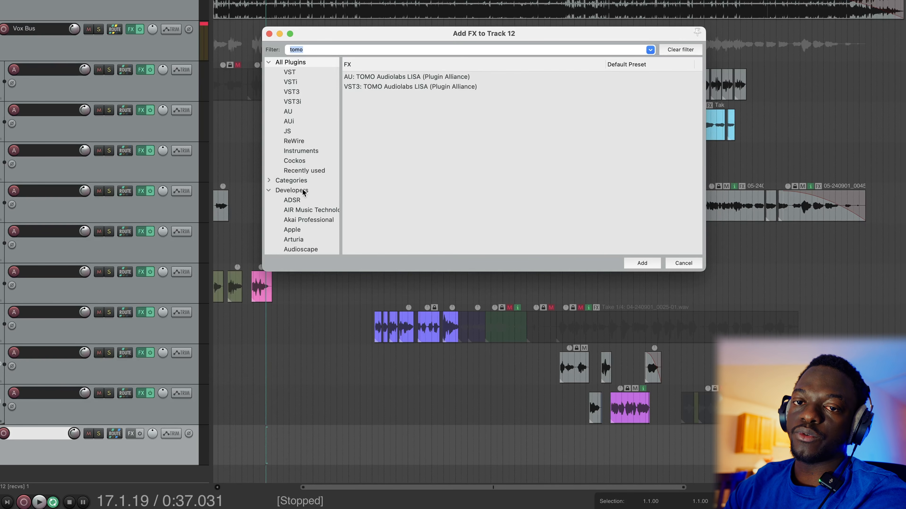
type("audiosca")
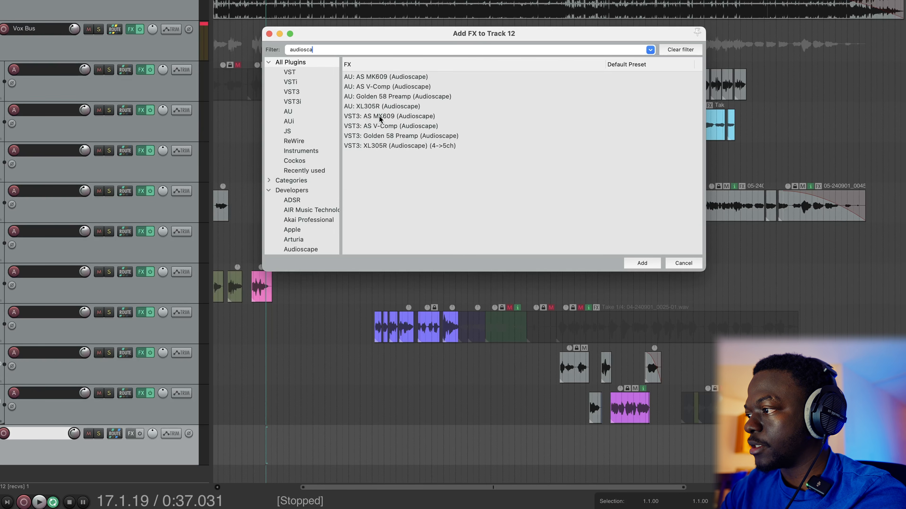
left_click(373, 148)
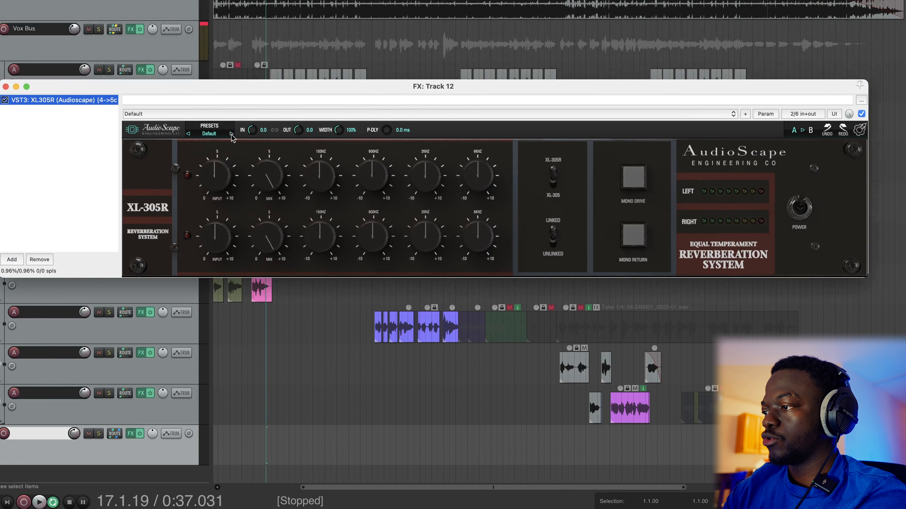
left_click(231, 138)
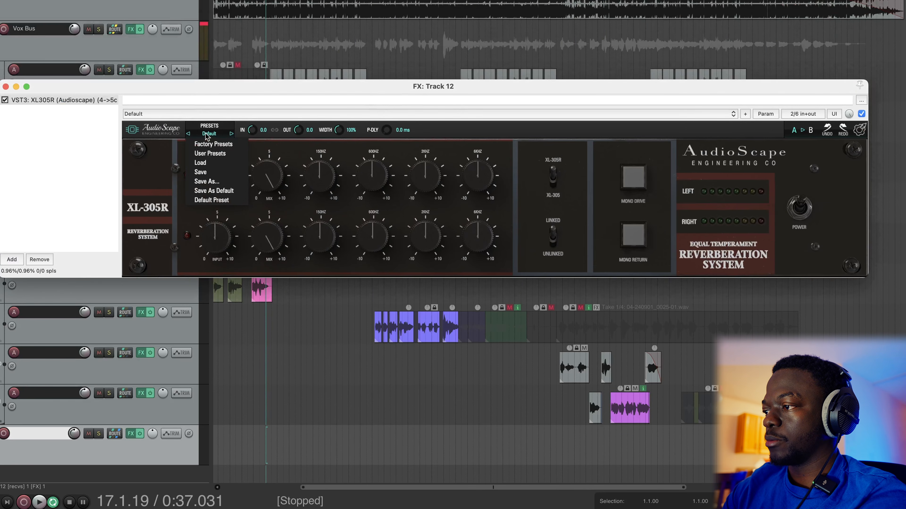
left_click(225, 164)
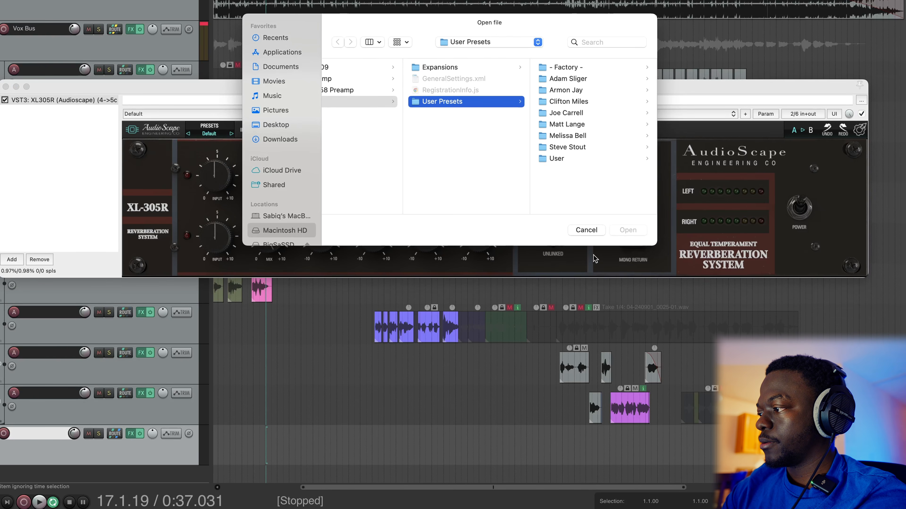
left_click(585, 230)
Load the factory preset Joe C VOX LONG in the XL305R, set its mix to 100%, and close the plug-in.
left_click(210, 132)
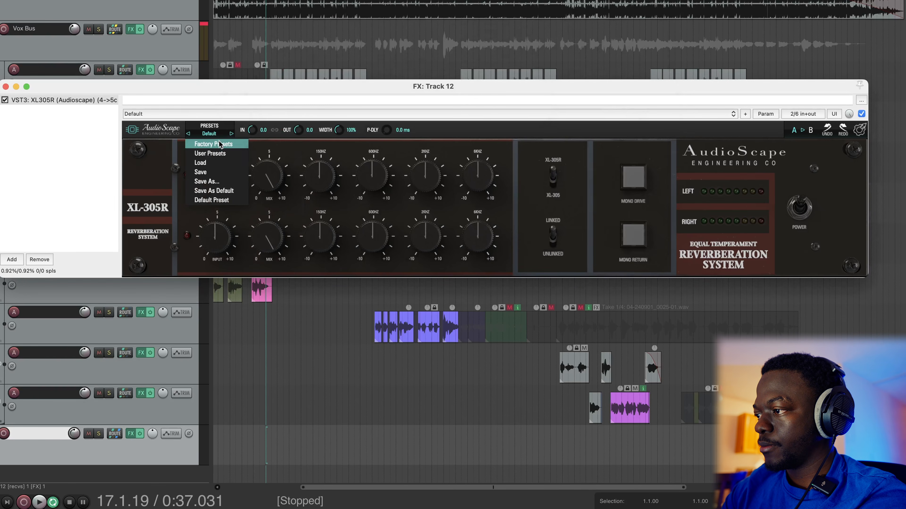
mouse_move(218, 147)
mouse_move(281, 191)
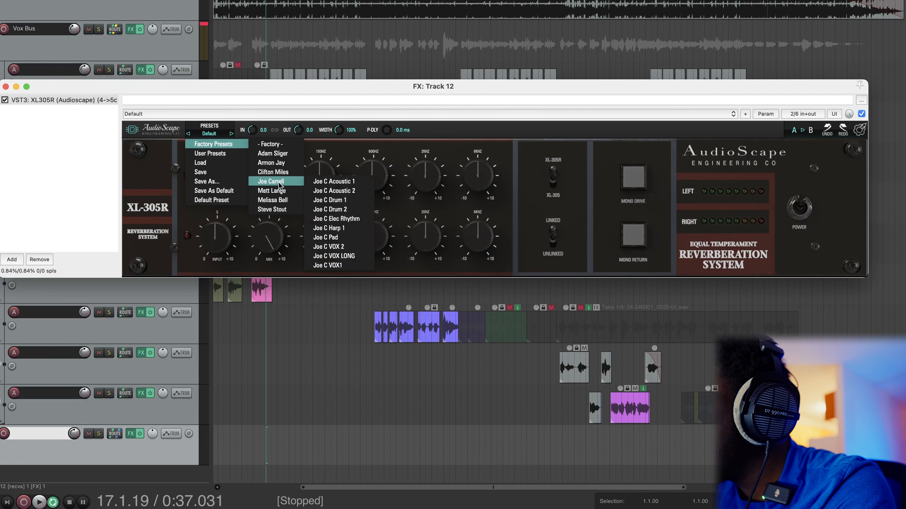
left_click(344, 256)
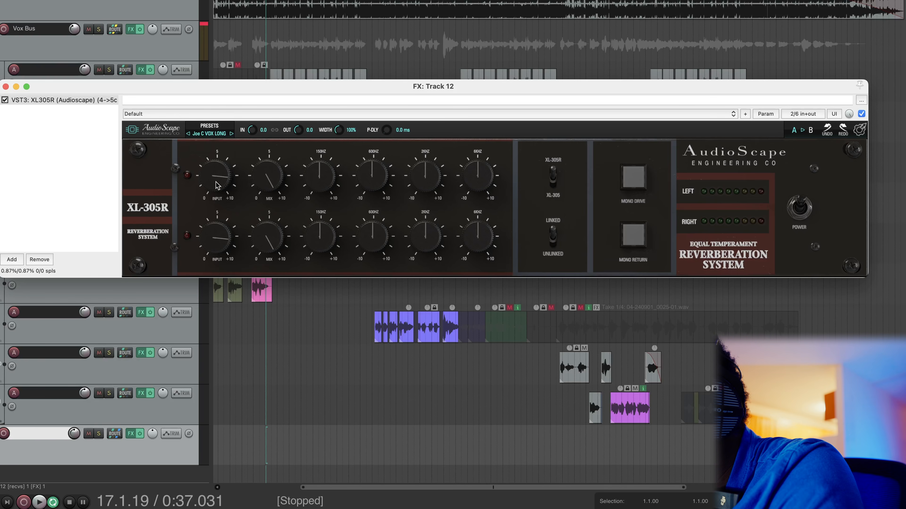
left_click_drag(271, 239, 274, 208)
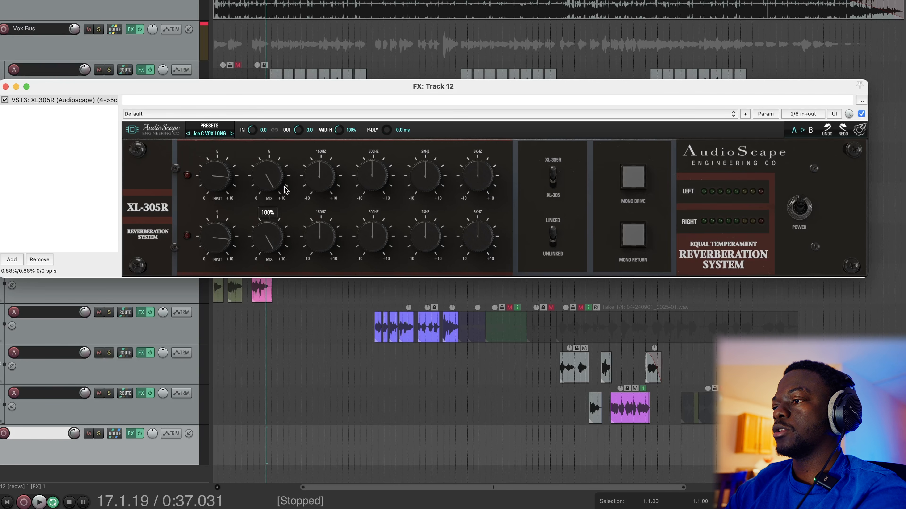
left_click(6, 87)
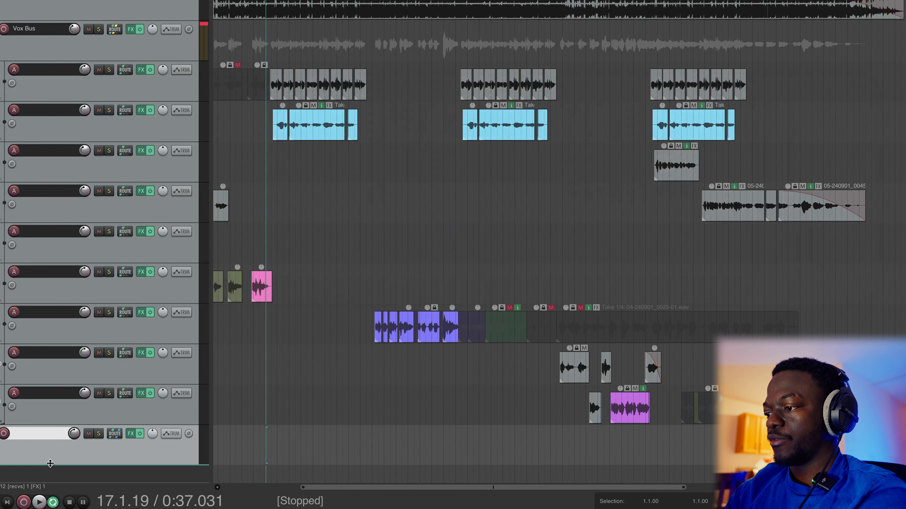
Lower the reverb track's receive from the Vox Bus to -inf, then raise it by ear to -32.21 dB during playback.
left_click(115, 434)
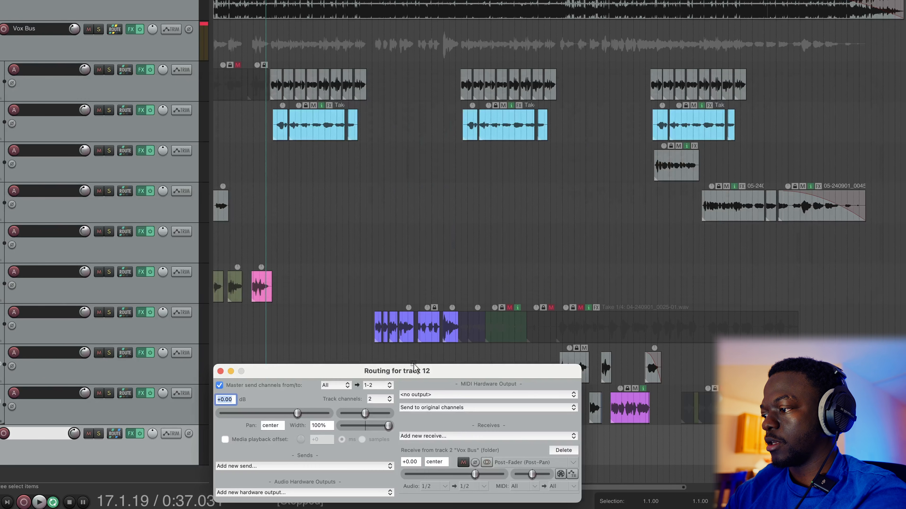
left_click_drag(382, 371, 462, 246)
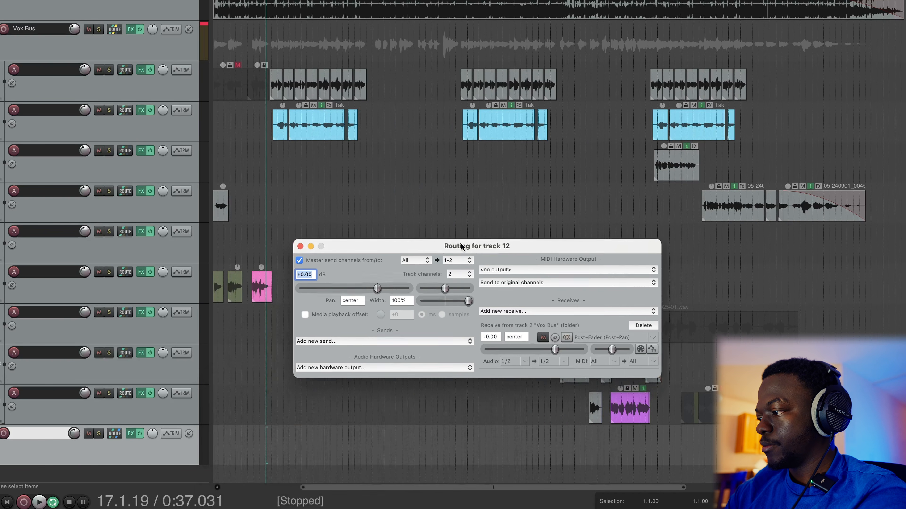
left_click_drag(555, 348, 486, 351)
key("space")
key("space")
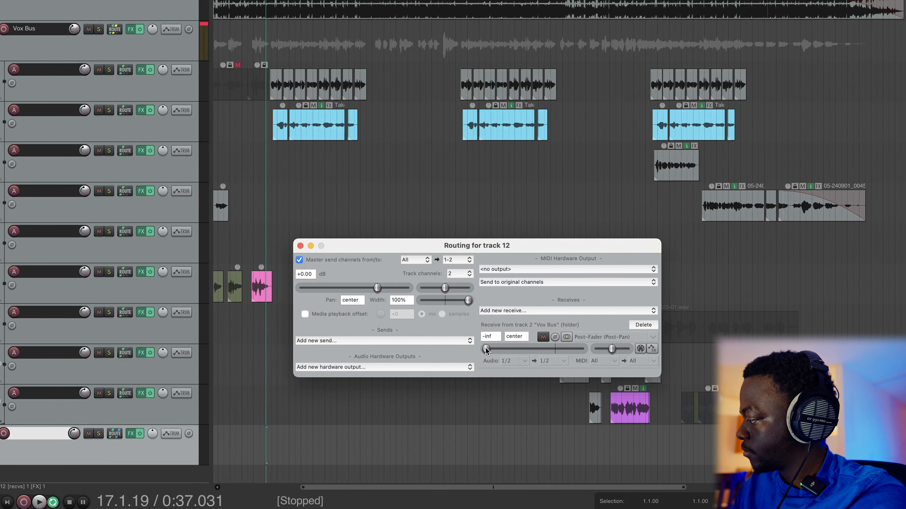
key("space")
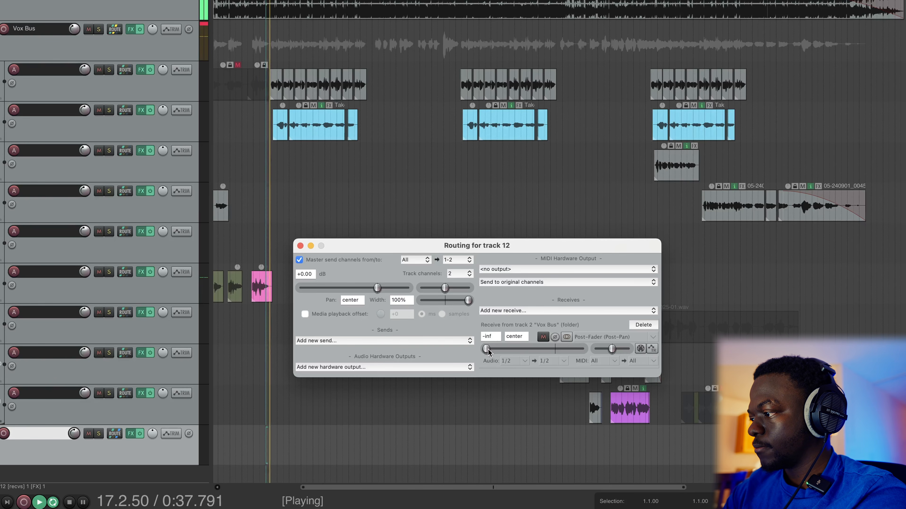
left_click_drag(485, 350, 508, 356)
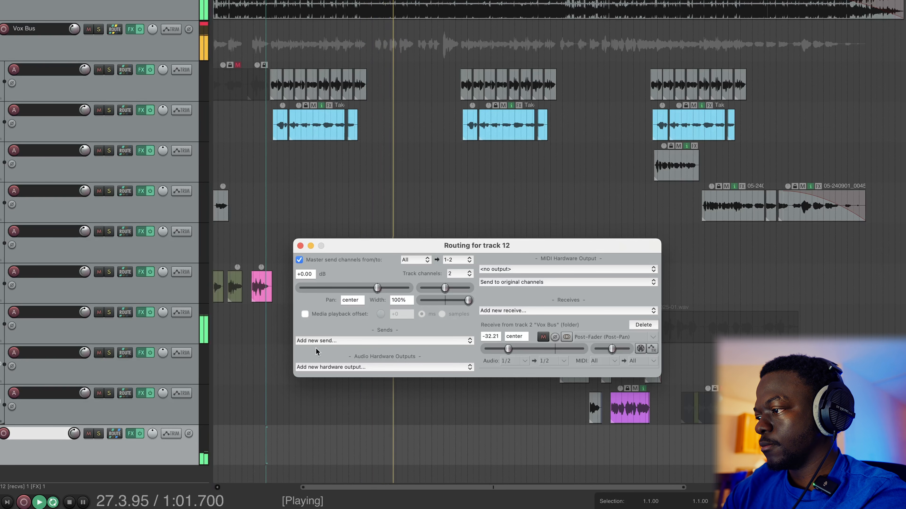
key("space")
left_click(301, 245)
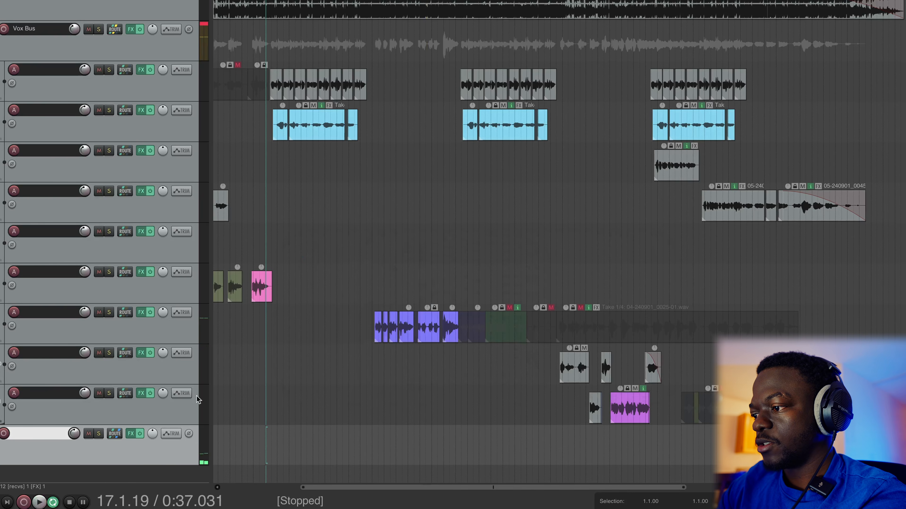
Name the track holding the XL305R "Reverb".
double_click(45, 435)
type("Rerver")
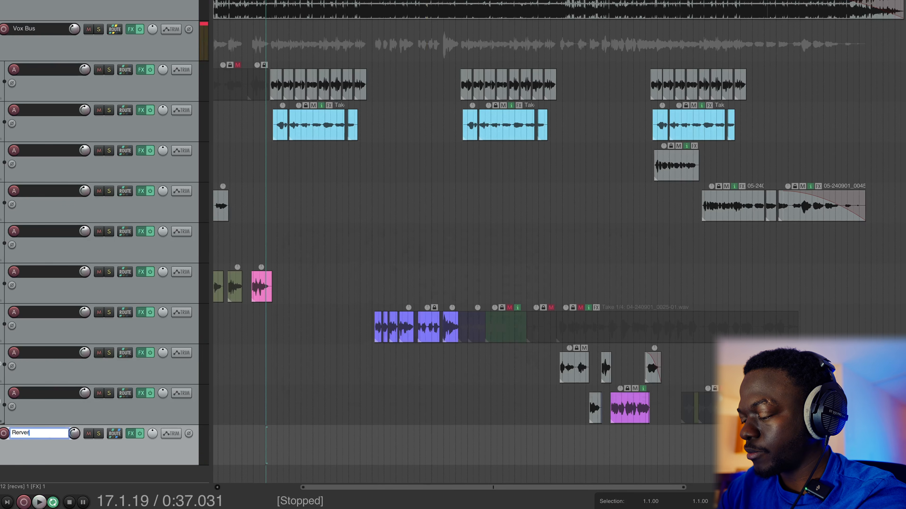
type("b")
key("Return")
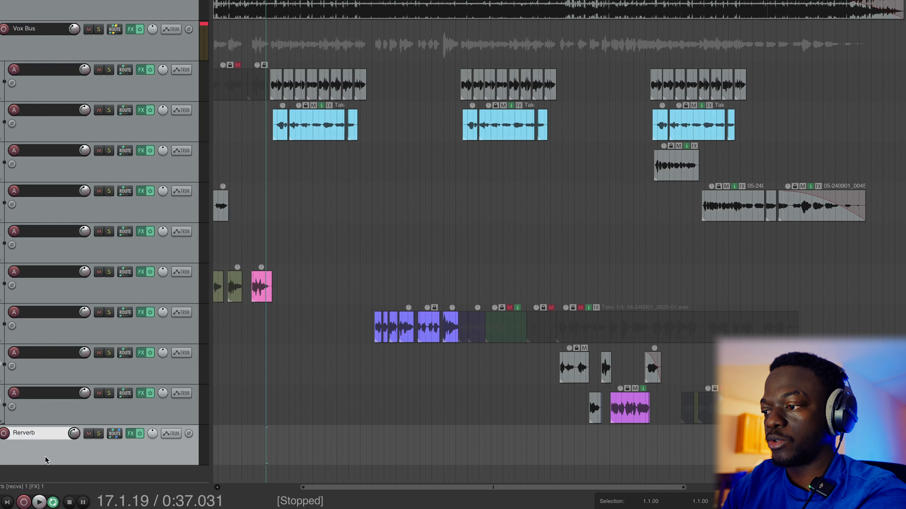
double_click(16, 434)
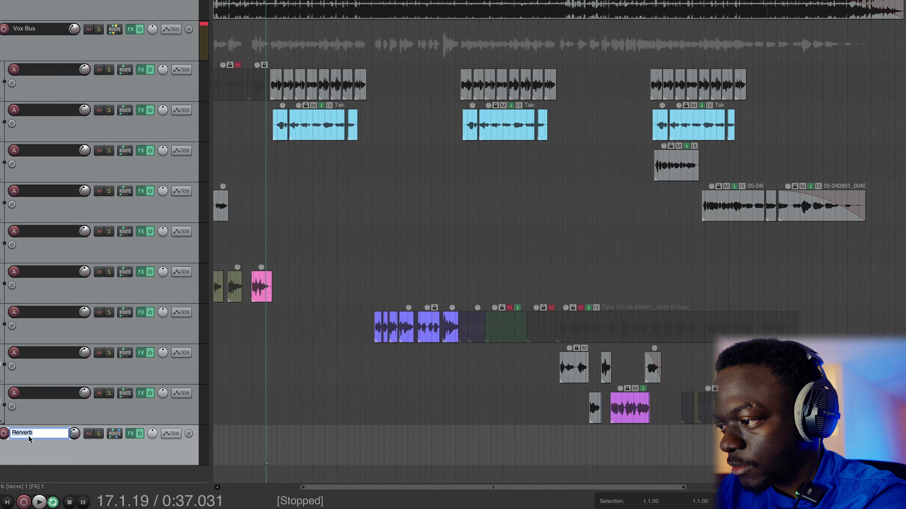
left_click(22, 434)
key("BackSpace")
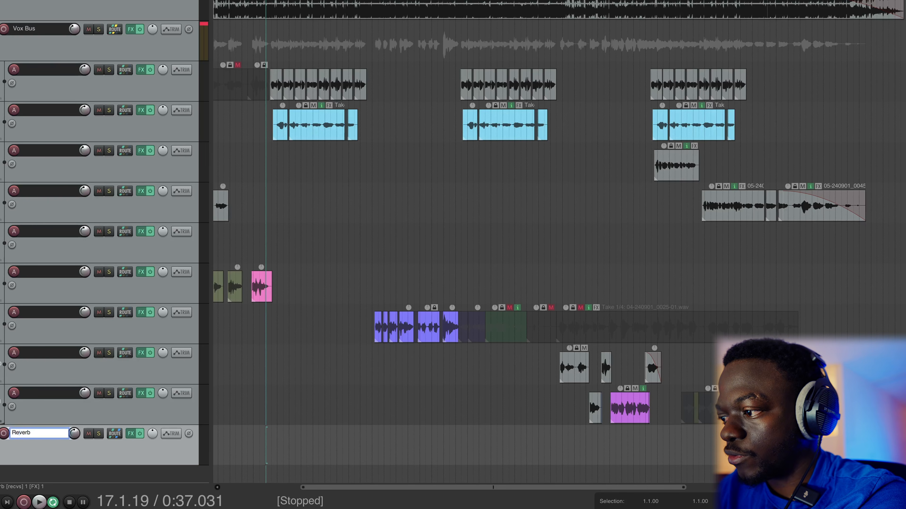
key("Return")
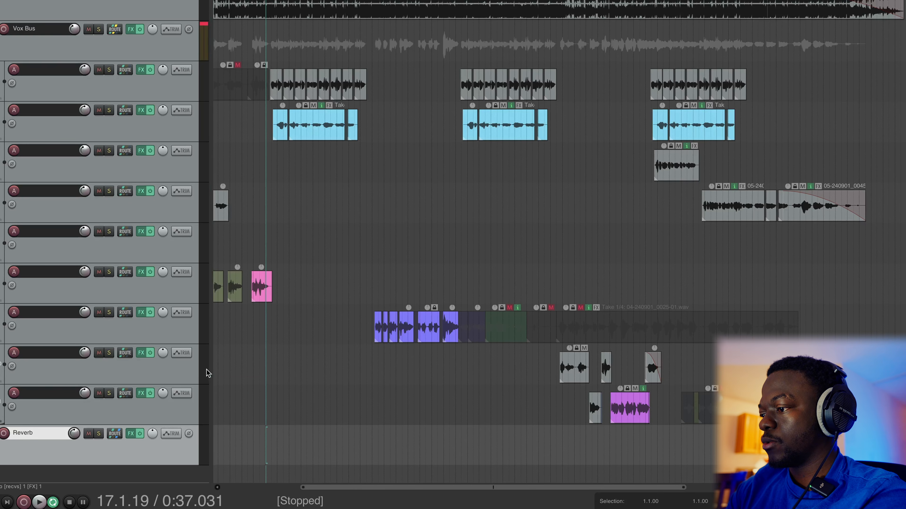
Create a new track below the Reverb track and name it "Delay".
scroll(275, 356, "left", 5)
scroll(275, 356, "down", 1)
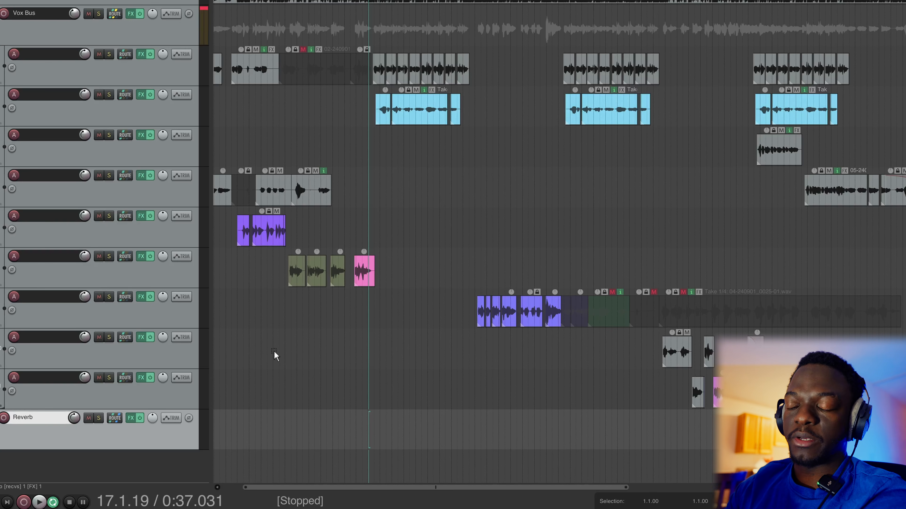
double_click(66, 471)
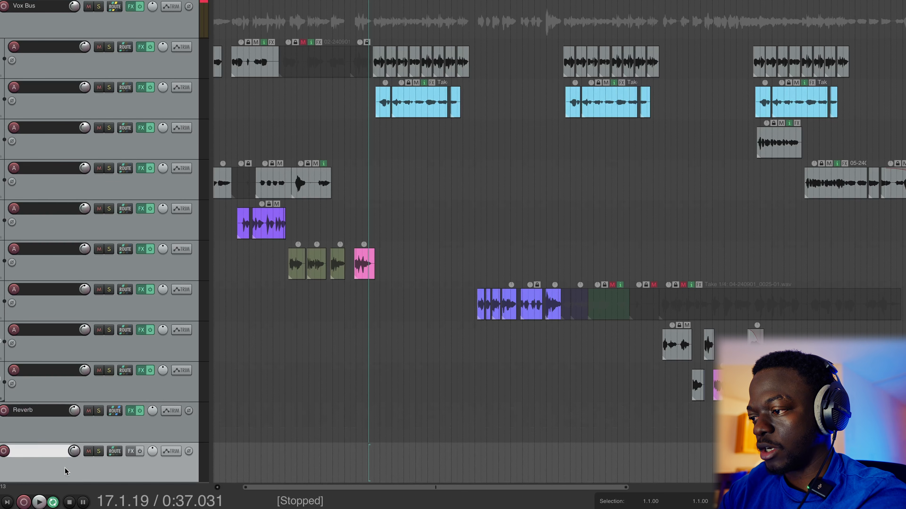
double_click(43, 457)
type("Del")
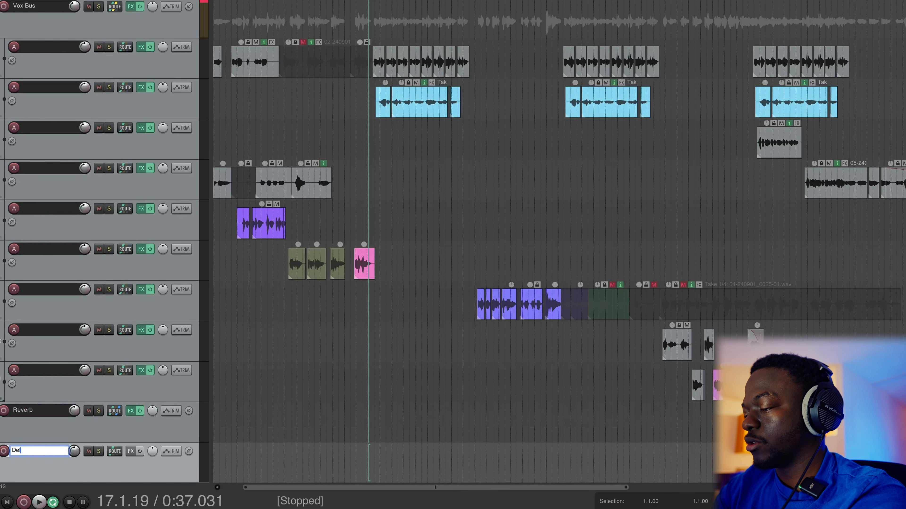
type("ay")
key("Return")
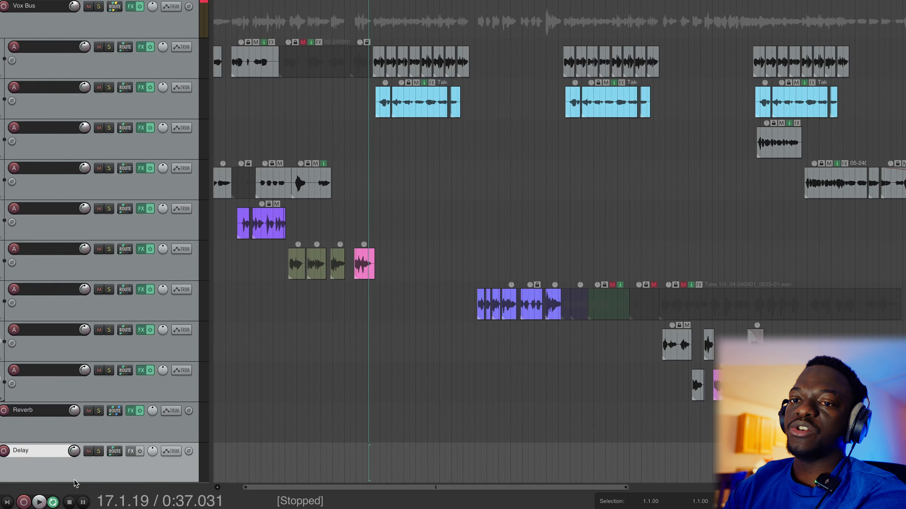
Find the echo plug-ins and add the VST EchoBoy (Soundtoys) to the Delay track.
left_click(115, 451)
left_click(220, 372)
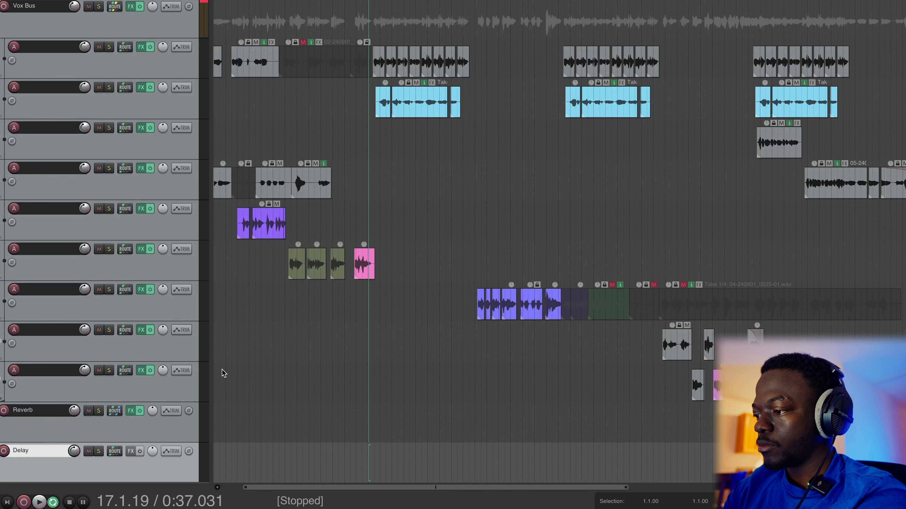
left_click(131, 452)
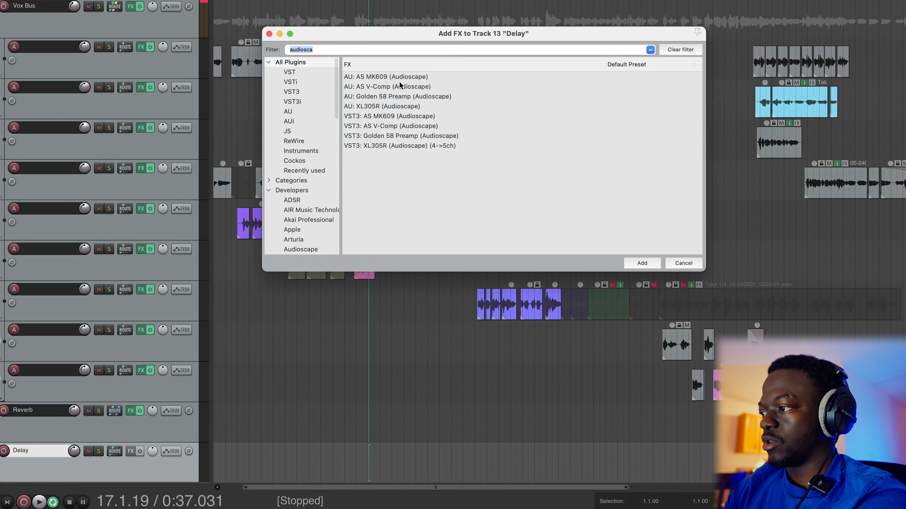
left_click(672, 50)
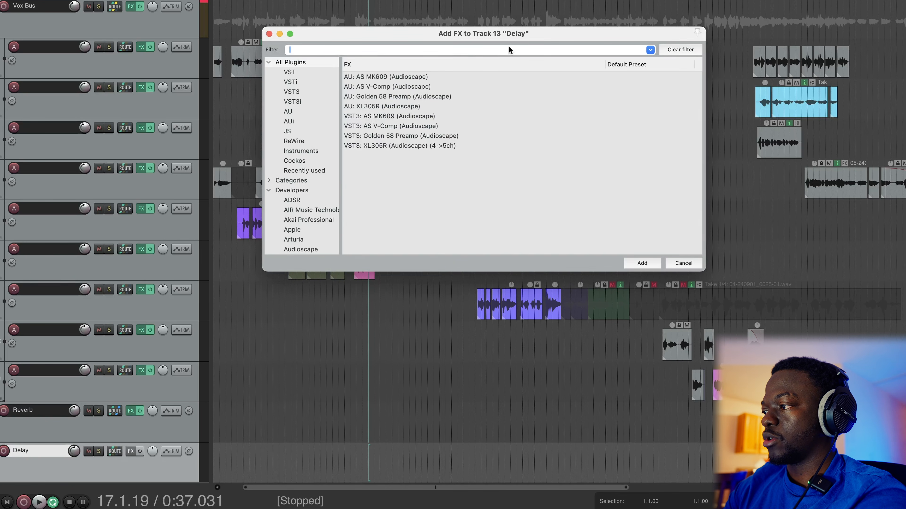
type("ech")
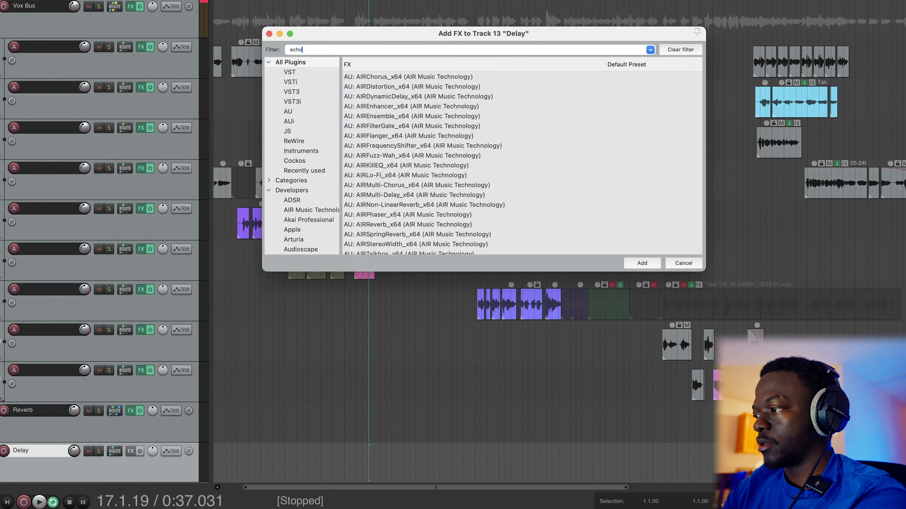
type("o")
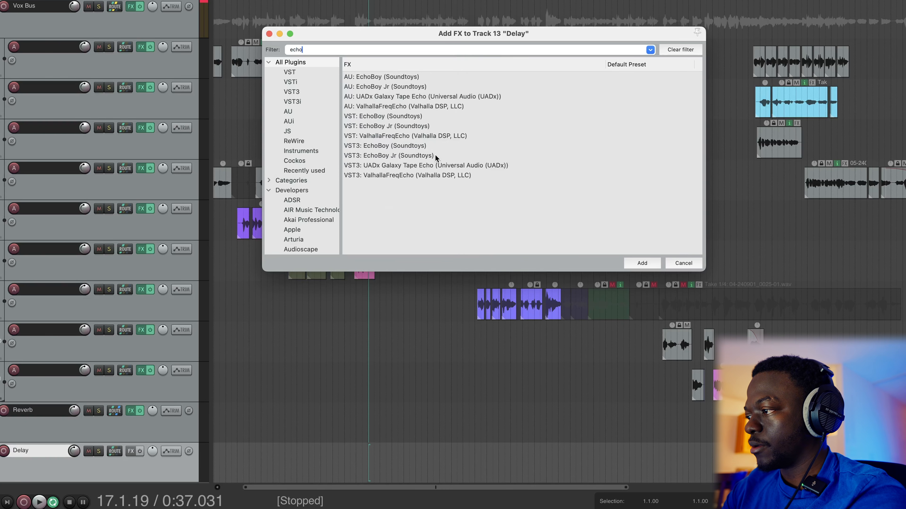
left_click(395, 118)
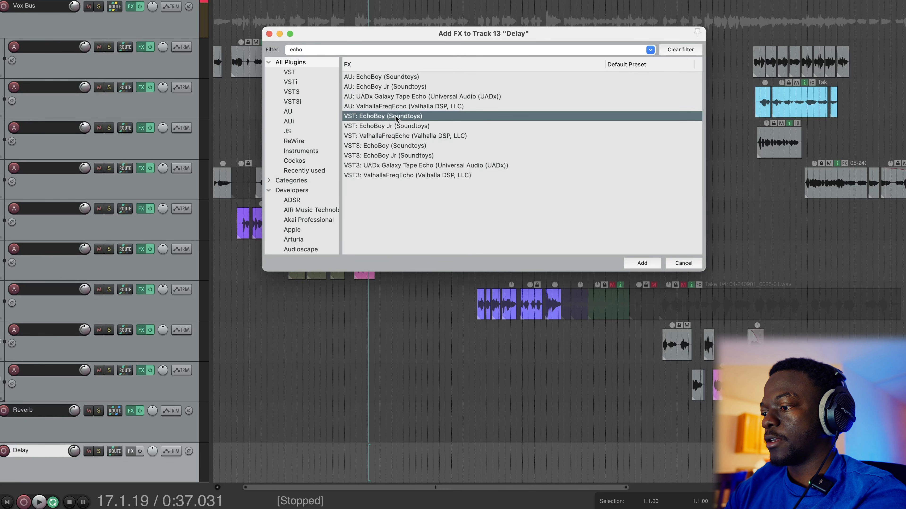
key("Return")
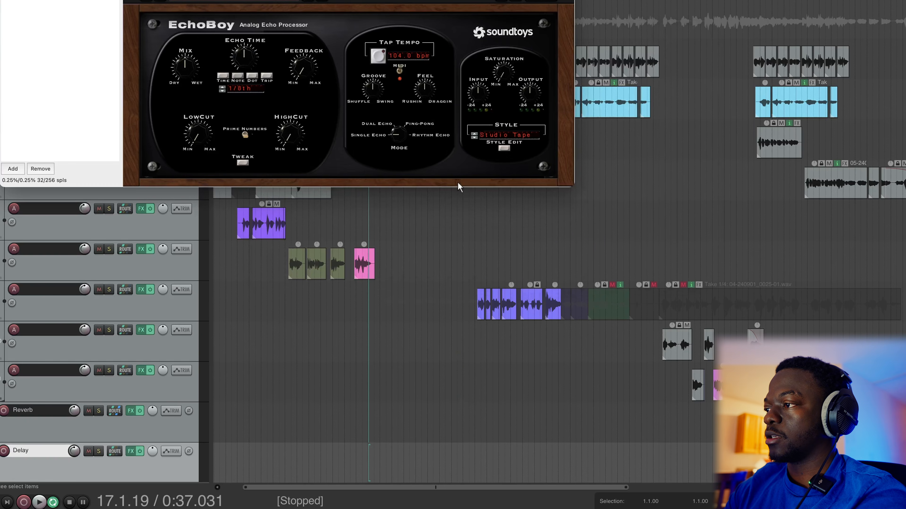
Load the RockVocal preset from EchoBoy's vocal presets, turn its mix up to fully wet, and close the plug-in.
left_click(198, 2)
mouse_move(205, 14)
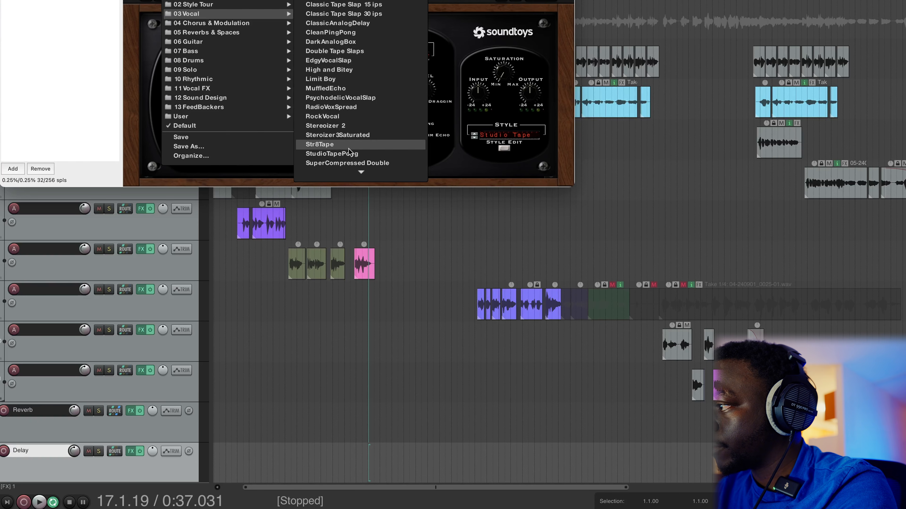
left_click(344, 118)
left_click_drag(244, 57, 244, 18)
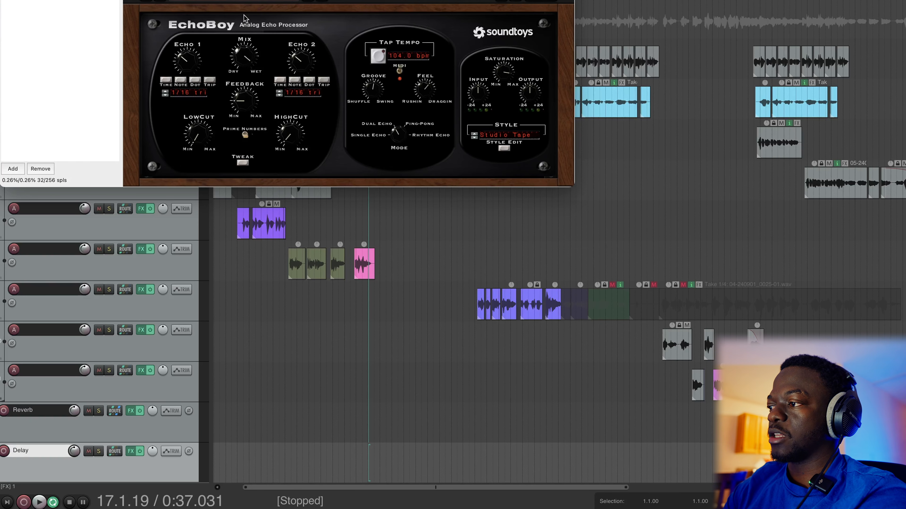
left_click(5, 1)
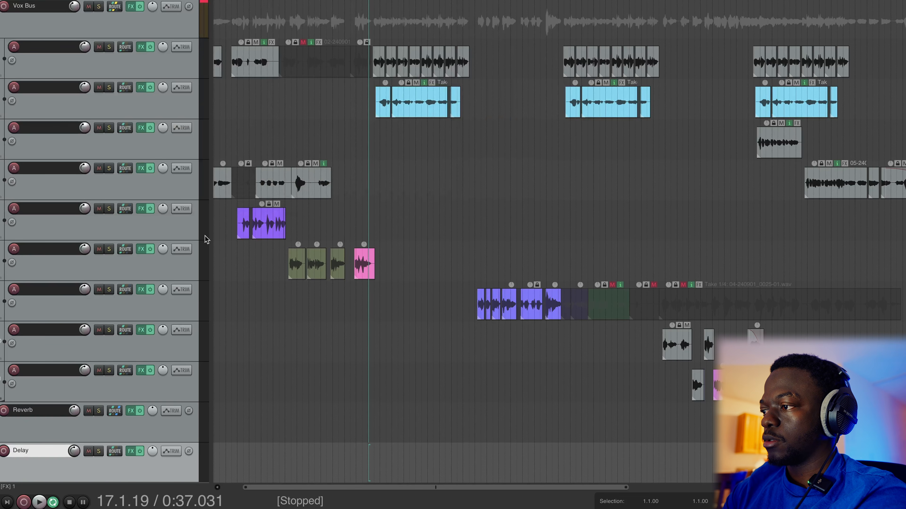
Create a send from the Vox Bus to the Delay track.
scroll(271, 306, "up", 1)
left_click_drag(115, 32, 144, 475)
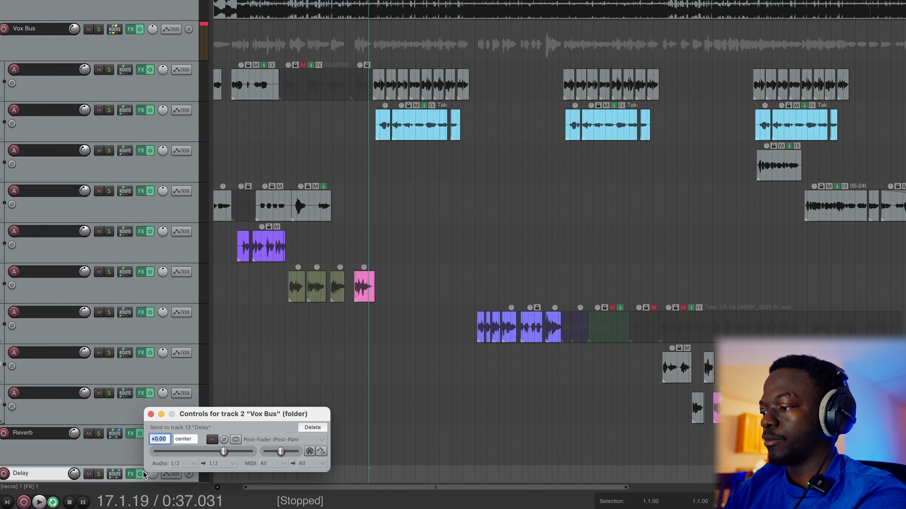
scroll(399, 412, "down", 3)
scroll(399, 412, "left", 2)
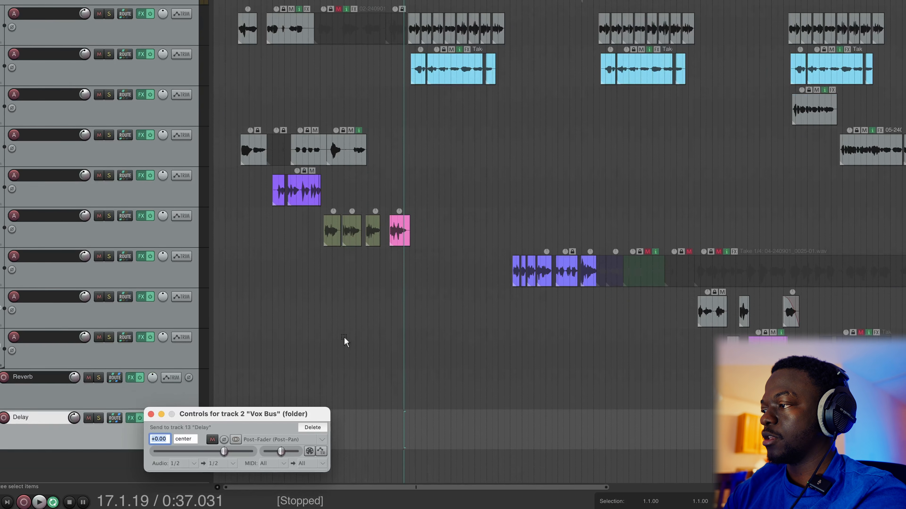
scroll(344, 337, "up", 3)
Pull the Vox Bus send to Delay fully down, raise it to -17.92 dB during playback, and close the send controls.
left_click_drag(224, 452, 156, 452)
key("space")
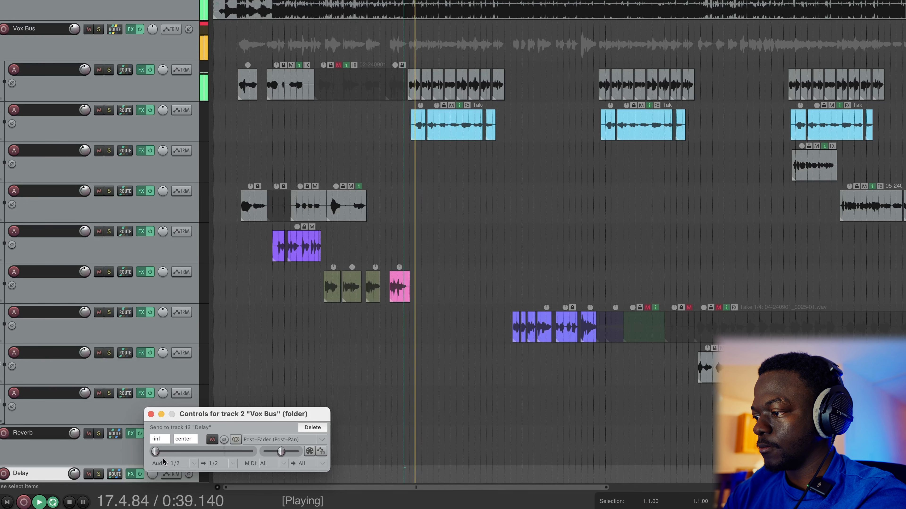
left_click_drag(164, 452, 191, 459)
key("space")
key("space")
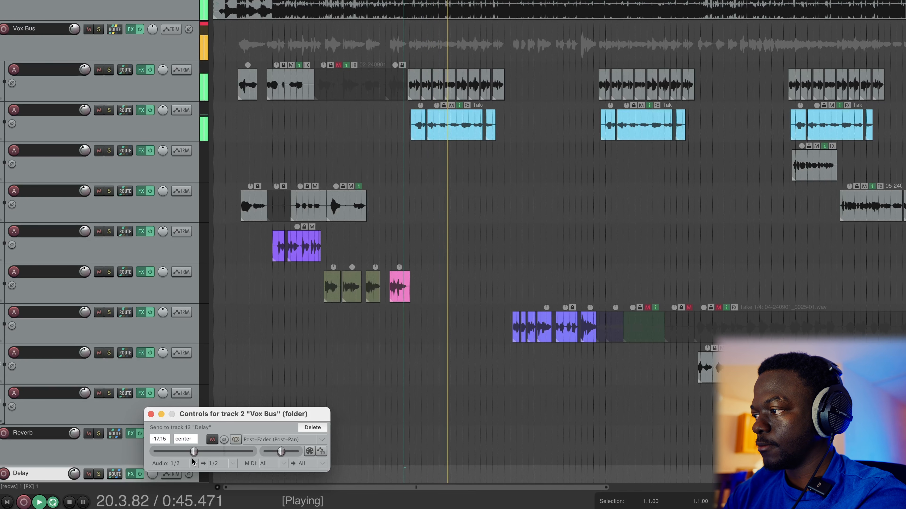
left_click_drag(192, 460, 192, 461)
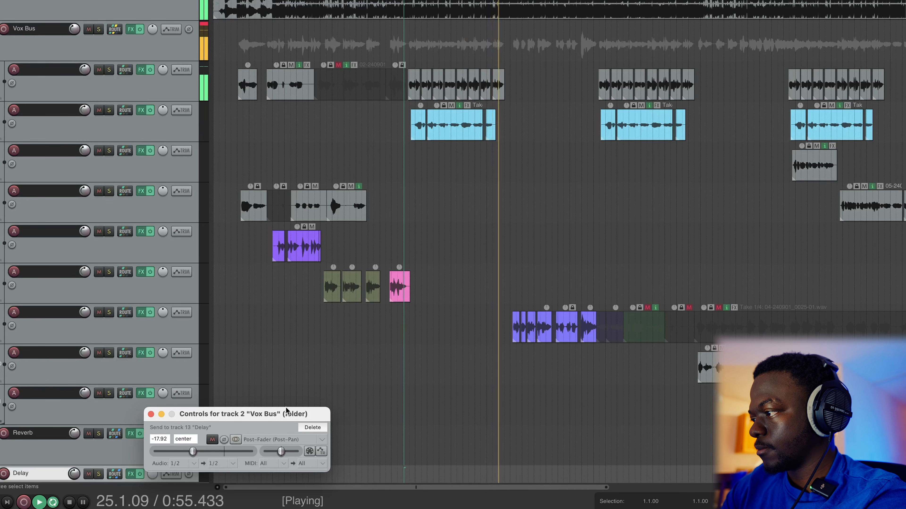
key("space")
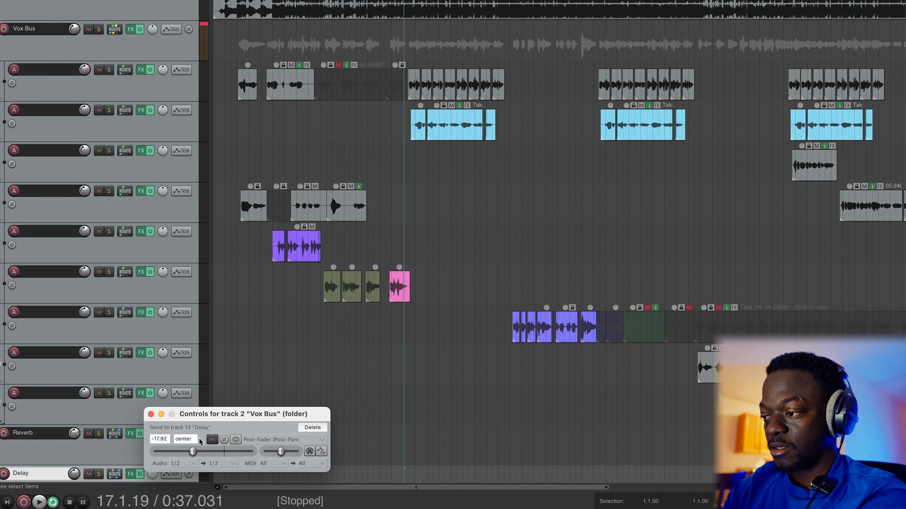
left_click(150, 414)
Create a new track below the Delay track and name it "Echo".
scroll(371, 423, "down", 3)
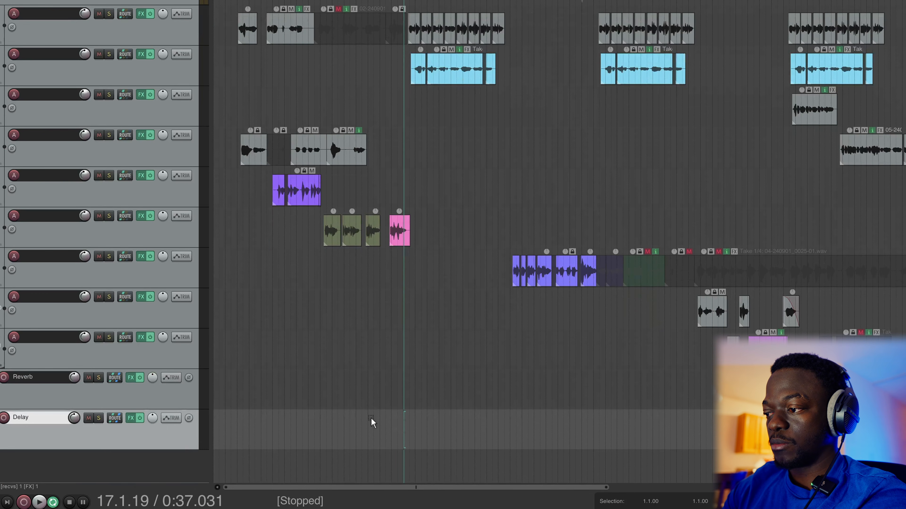
double_click(100, 457)
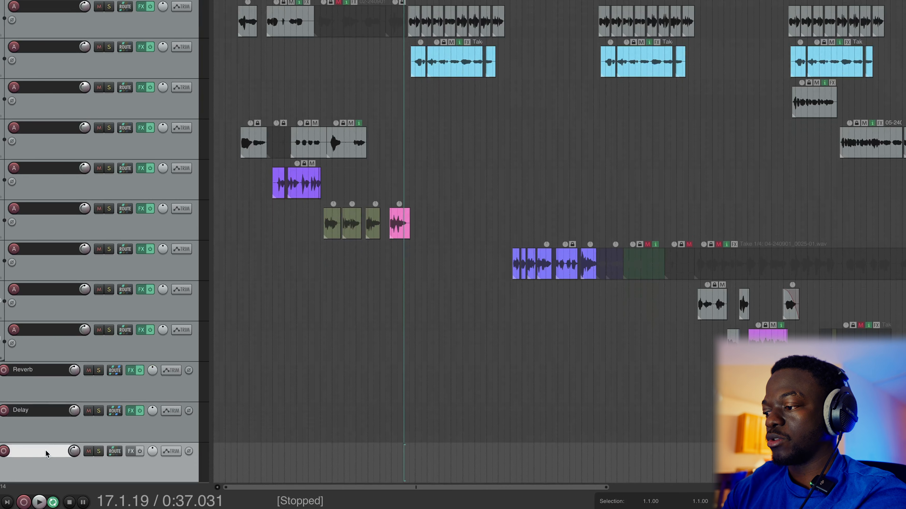
double_click(46, 451)
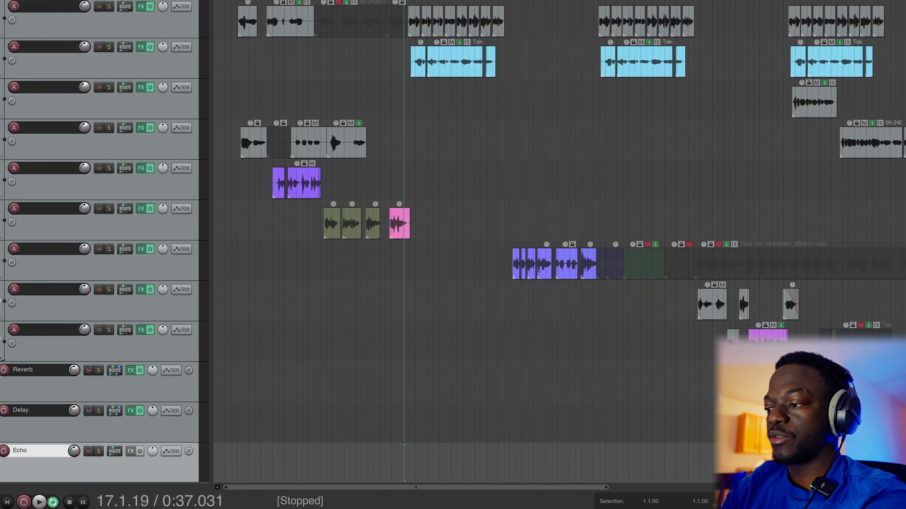
Add the VST3 EchoBoy (Soundtoys) plug-in to the Echo track.
left_click(130, 452)
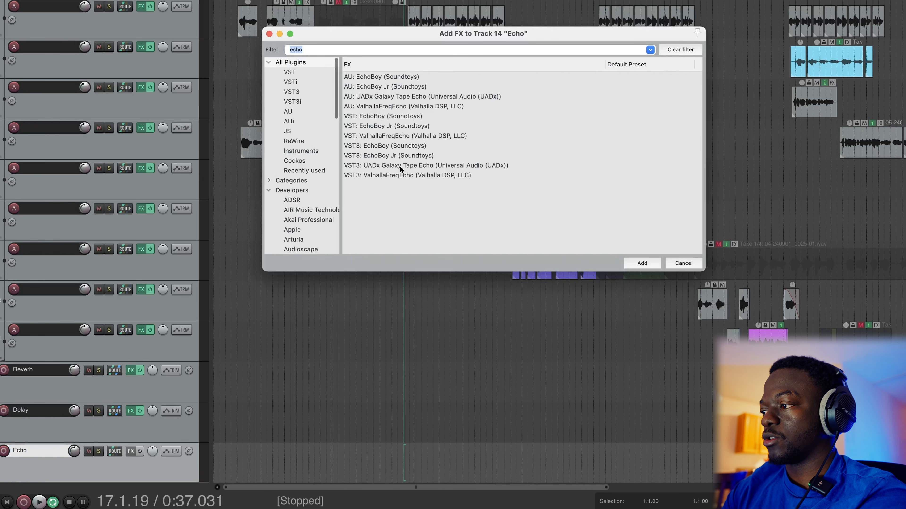
left_click(382, 146)
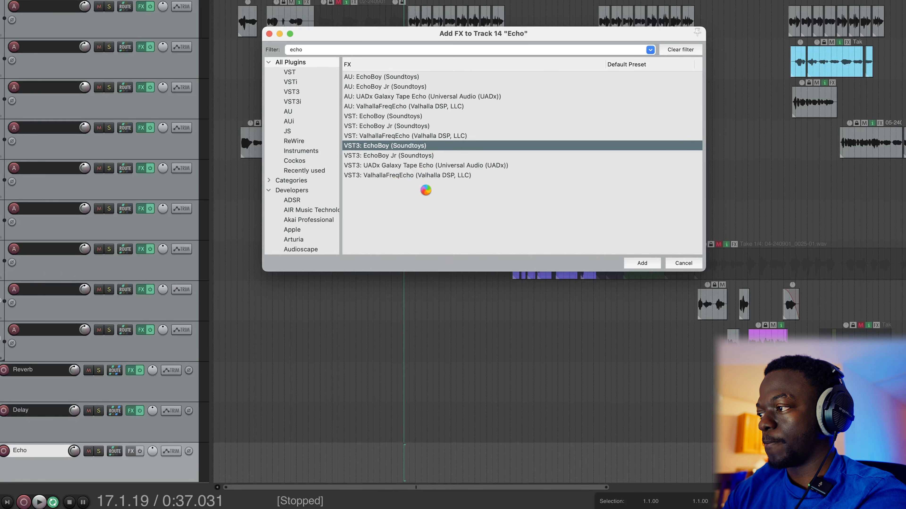
key("Return")
Load the CleanPingPong preset from EchoBoy's vocal presets and close the plug-in.
left_click(220, 1)
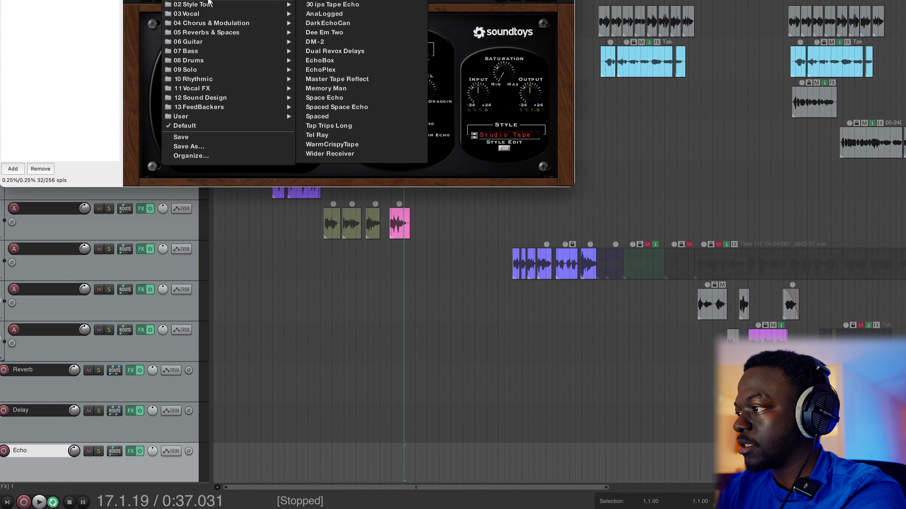
mouse_move(210, 7)
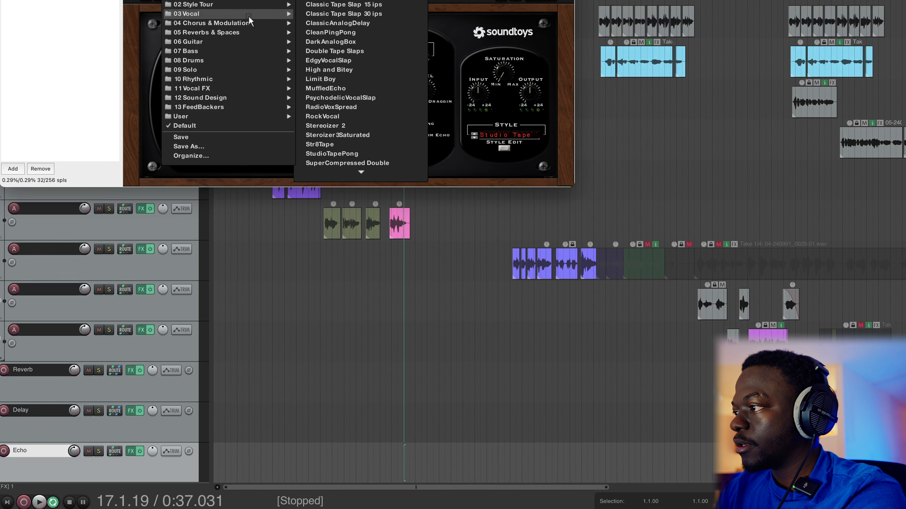
left_click(356, 33)
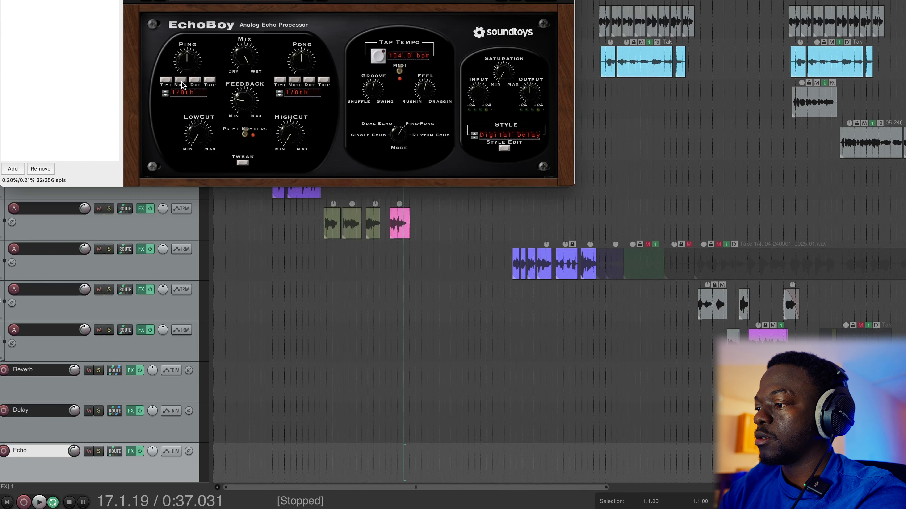
key("Escape")
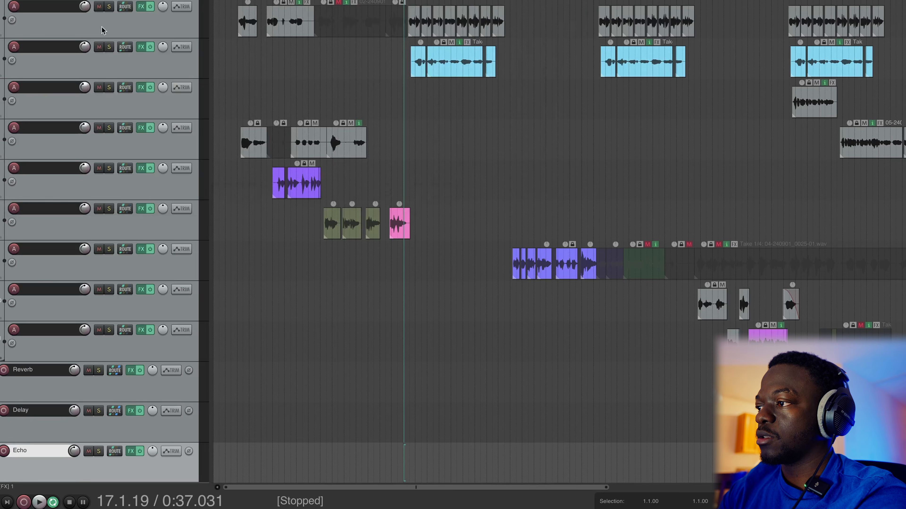
Create a send from the Vox Bus to the Echo track, set its level to -21.40 dB, and audition it briefly.
scroll(224, 125, "up", 3)
scroll(231, 135, "right", 3)
left_click_drag(184, 203, 124, 440)
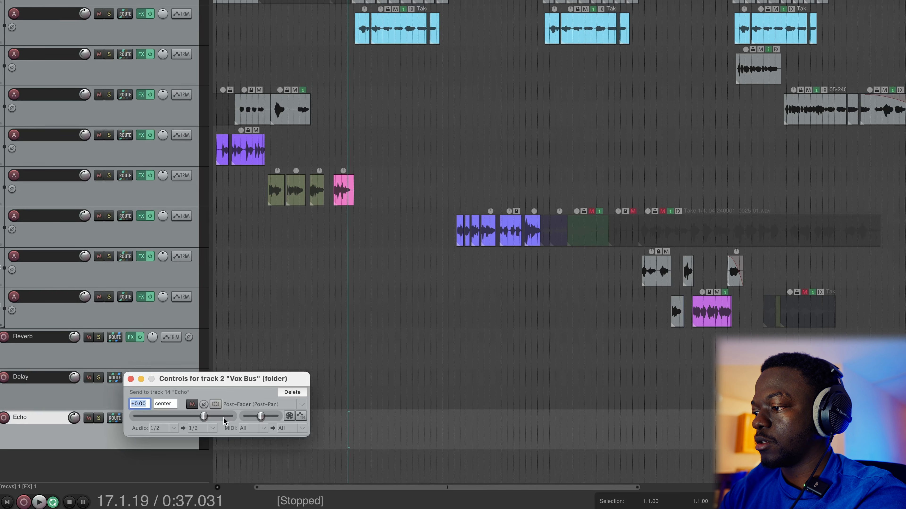
left_click_drag(168, 417, 166, 417)
key("space")
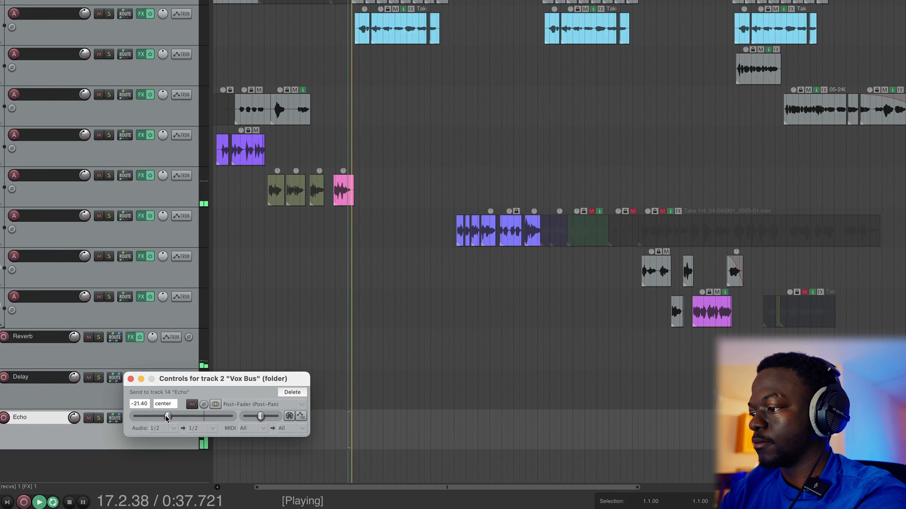
left_click_drag(181, 385, 297, 379)
key("space")
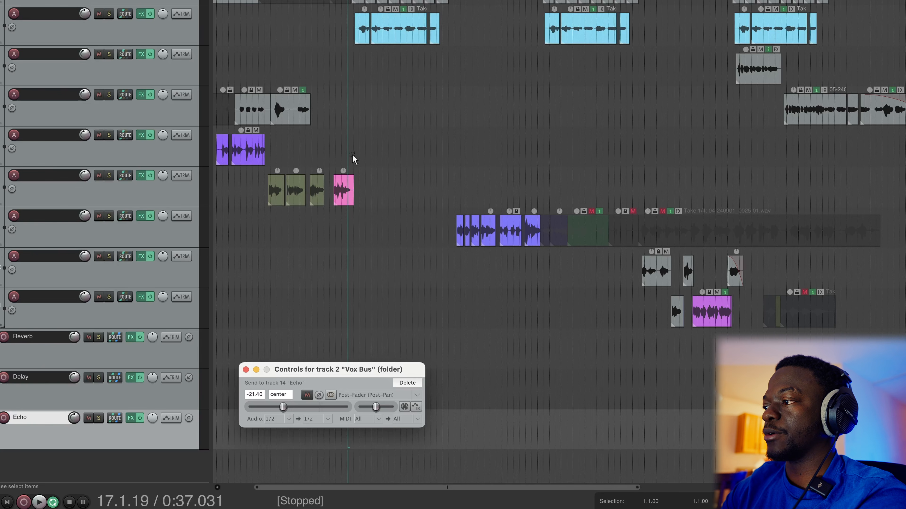
Lower the Vox Bus send to Echo to -23.60 dB while playing back the vocals.
scroll(410, 2, "up", 4)
scroll(410, 2, "right", 2)
scroll(409, 2, "left", 4)
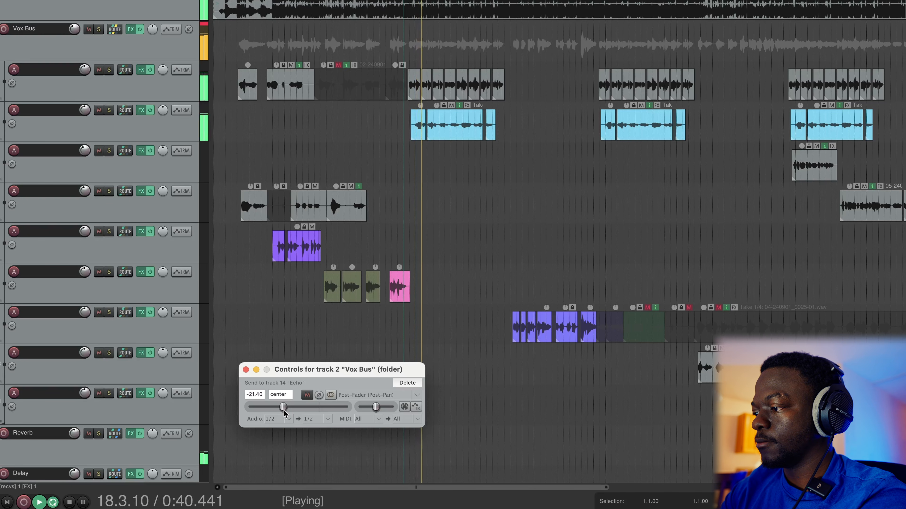
left_click_drag(283, 410, 282, 410)
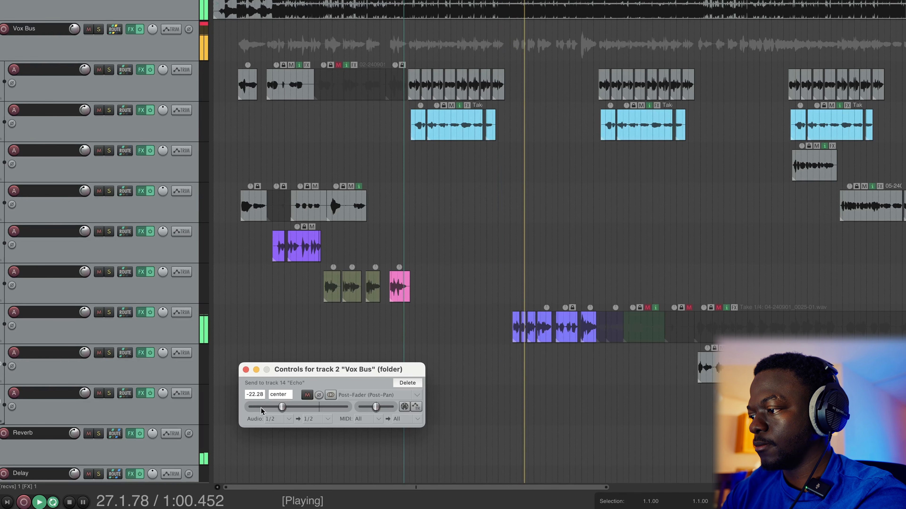
left_click_drag(283, 407, 279, 407)
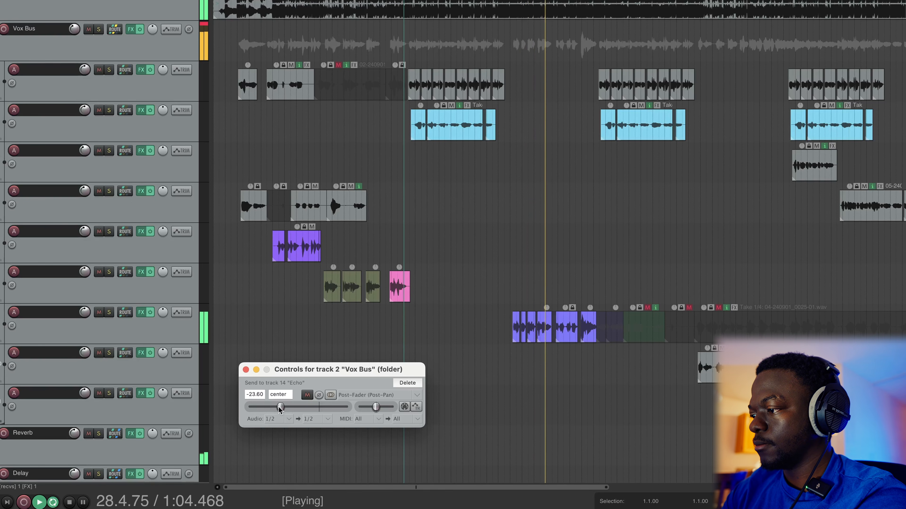